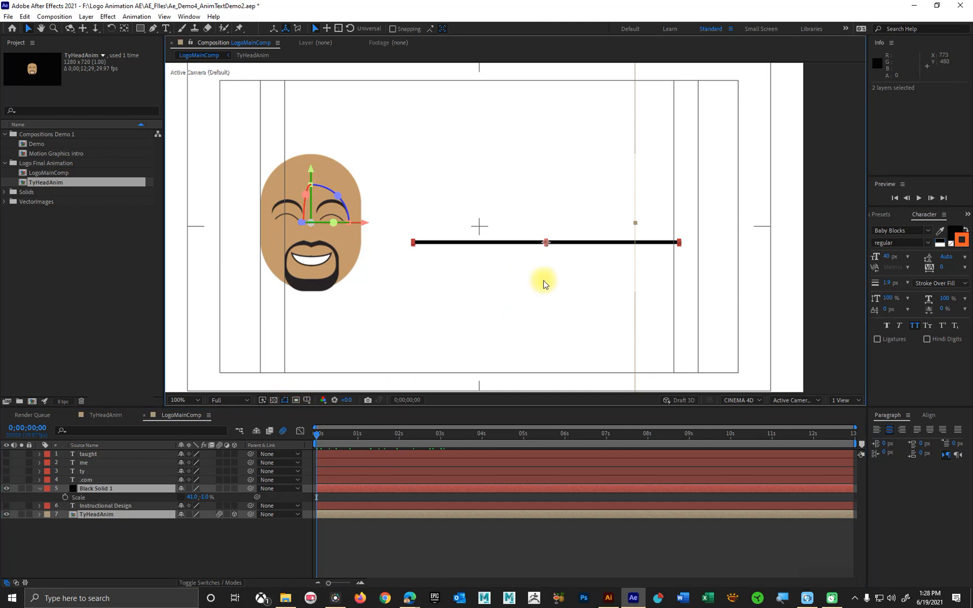
# Look over the layer control settings in the View Options and leave them as they are.
pyautogui.click(165, 17)
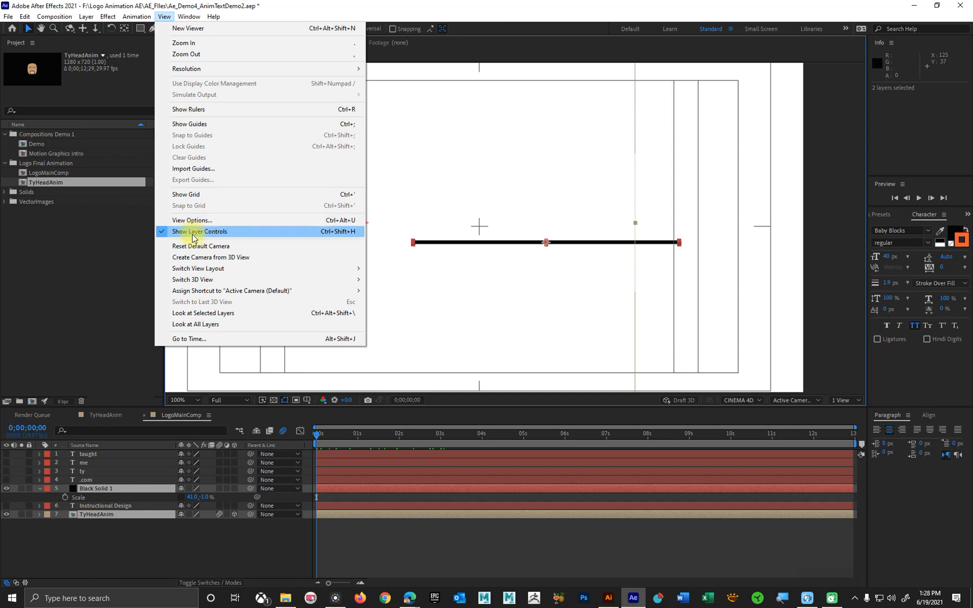
pyautogui.click(217, 221)
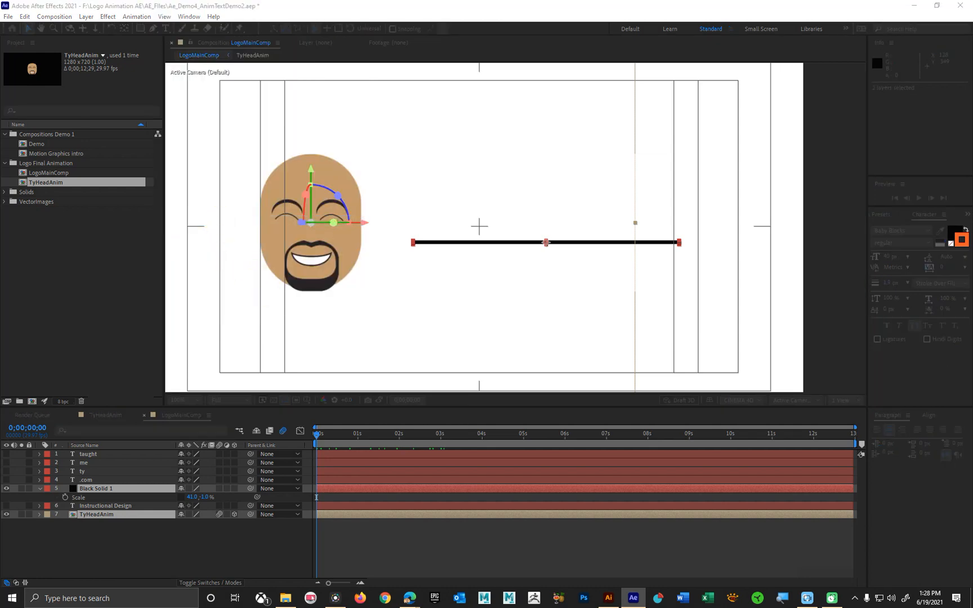
pyautogui.moveTo(972, 189); pyautogui.dragTo(671, 84)
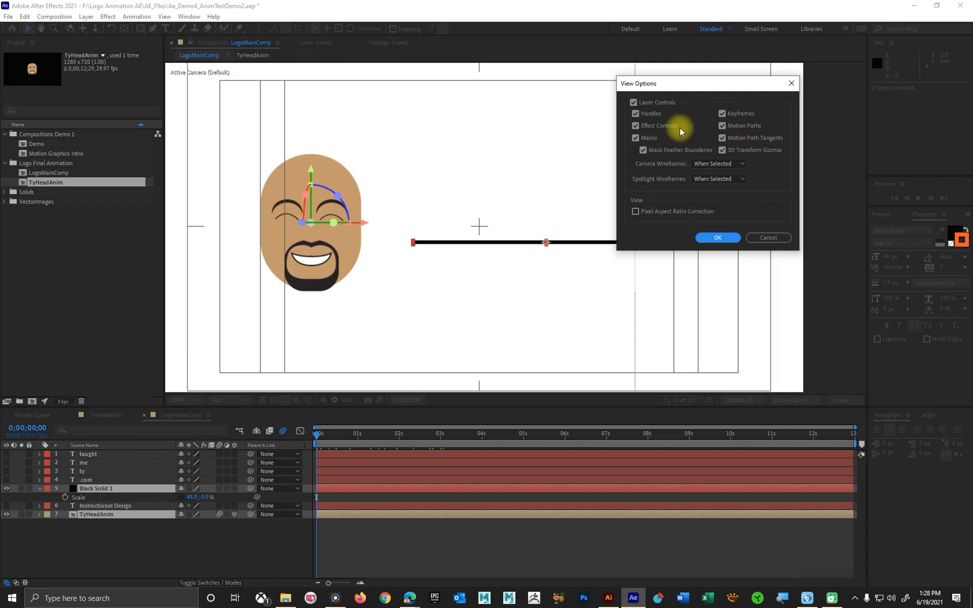
pyautogui.click(769, 239)
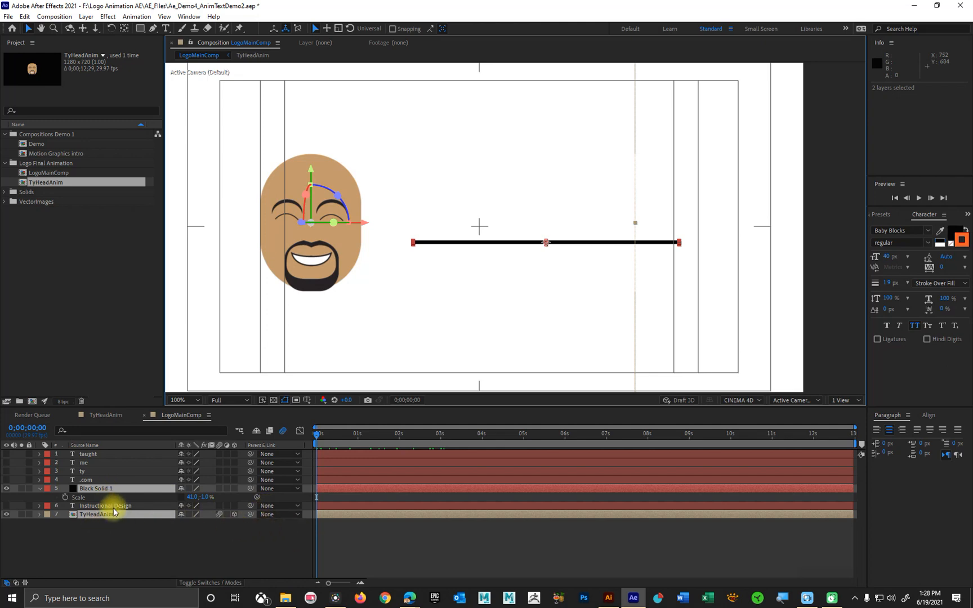
# Reveal the Position values of Black Solid 1 and TyHeadAnim, and capture the layer list with Snip & Sketch for reference.
pyautogui.press('p')
pyautogui.click(19, 602)
pyautogui.click(341, 321)
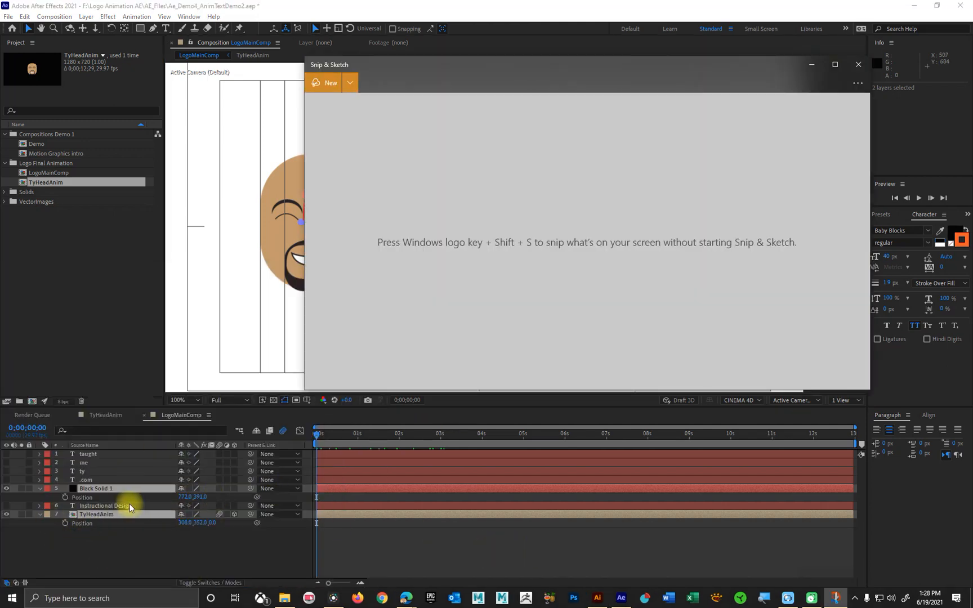
pyautogui.click(331, 82)
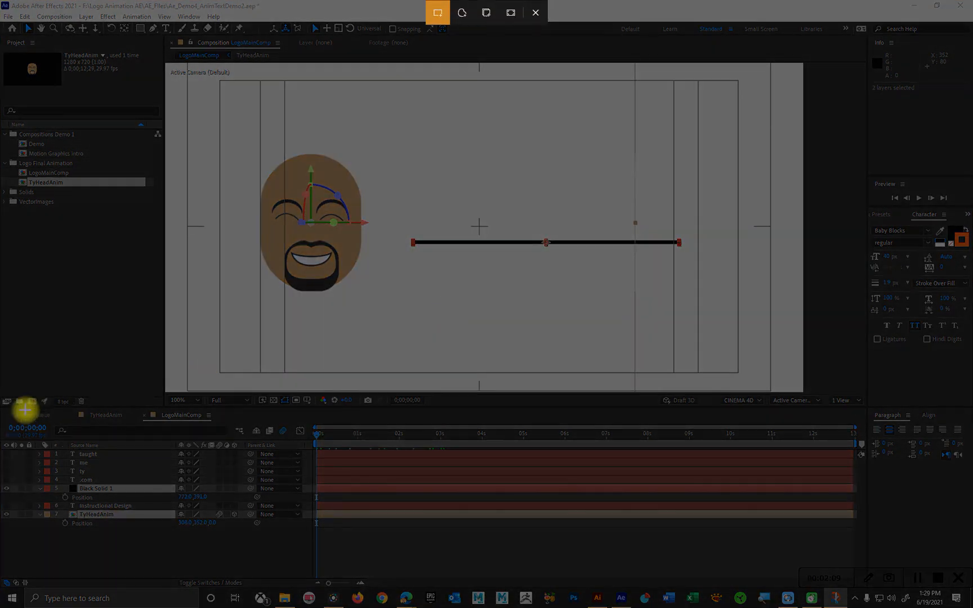
pyautogui.moveTo(20, 409)
pyautogui.mouseDown()
pyautogui.moveTo(300, 543)
pyautogui.moveTo(303, 555)
pyautogui.mouseUp()
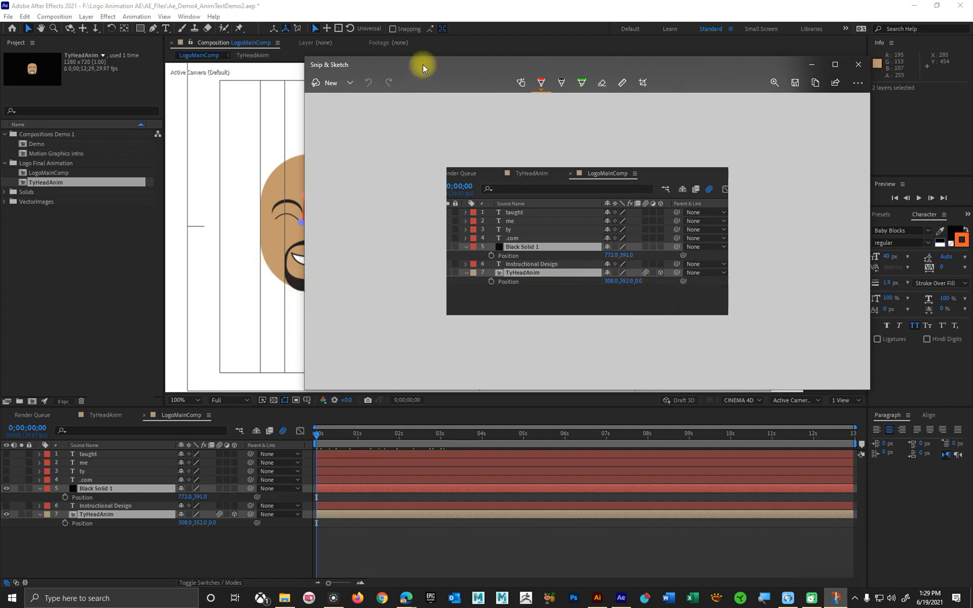
pyautogui.moveTo(423, 62)
pyautogui.mouseDown()
pyautogui.moveTo(427, 79)
pyautogui.moveTo(884, 109)
pyautogui.moveTo(972, 129)
pyautogui.mouseUp()
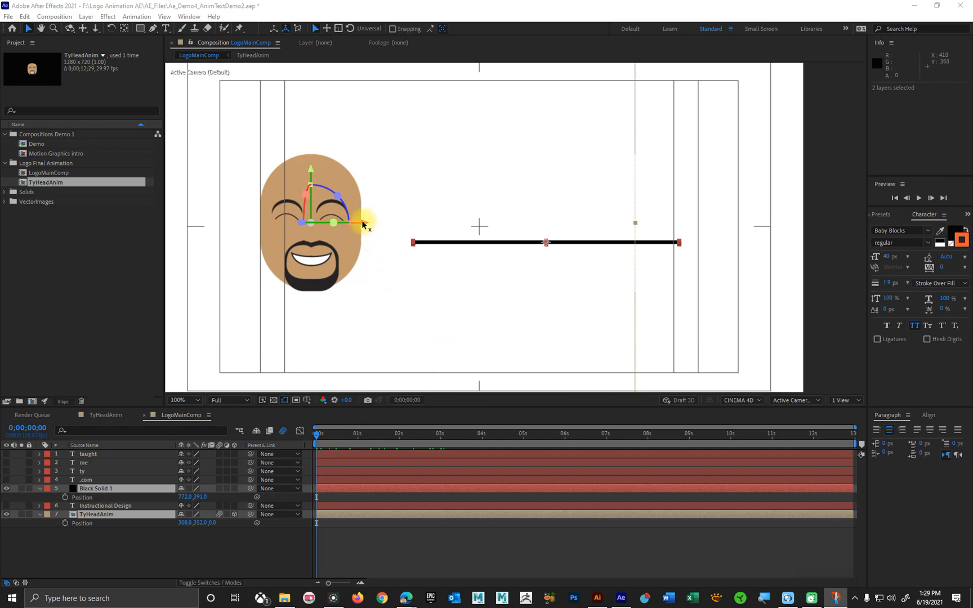
# Shift both layers horizontally until TyHeadAnim sits at X 640, and move Black Solid 1 out of frame to X 1554.
pyautogui.moveTo(365, 223); pyautogui.dragTo(532, 221)
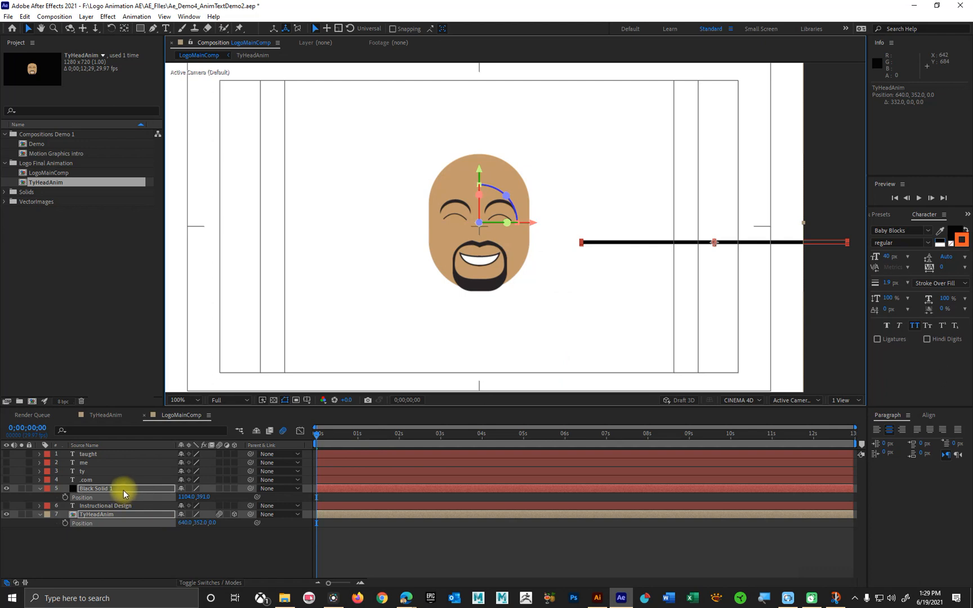
pyautogui.click(125, 550)
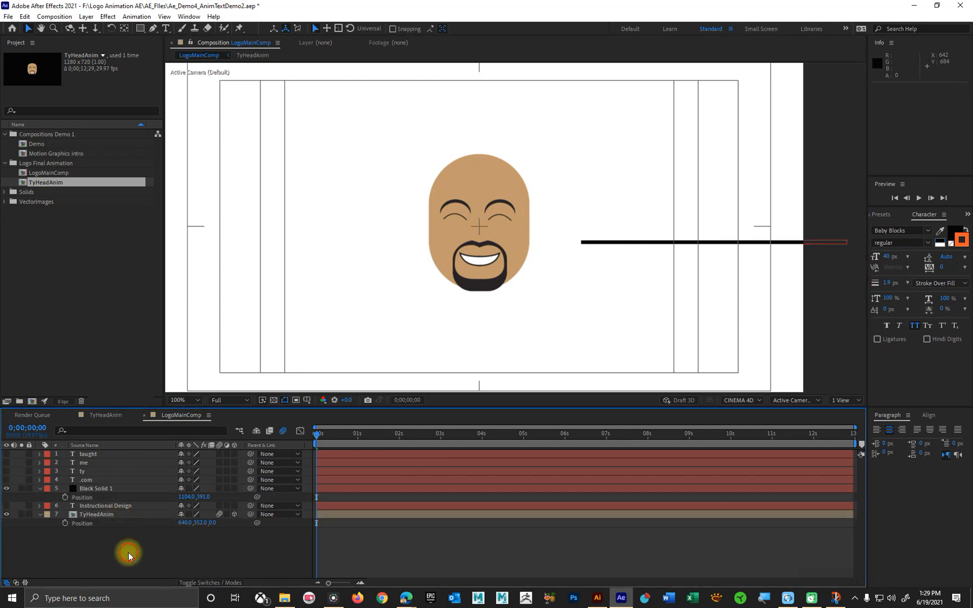
pyautogui.click(133, 493)
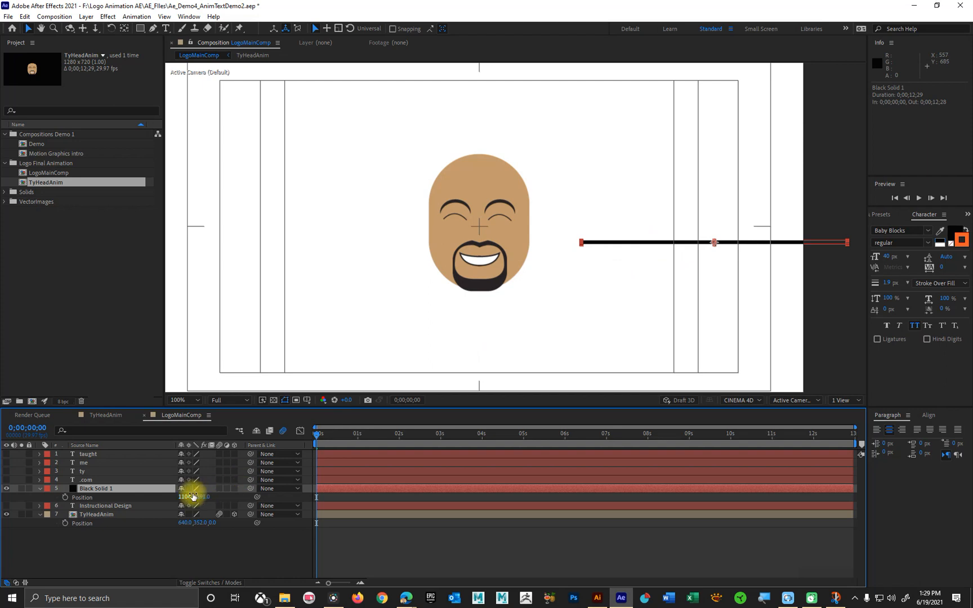
pyautogui.moveTo(187, 499); pyautogui.dragTo(413, 496)
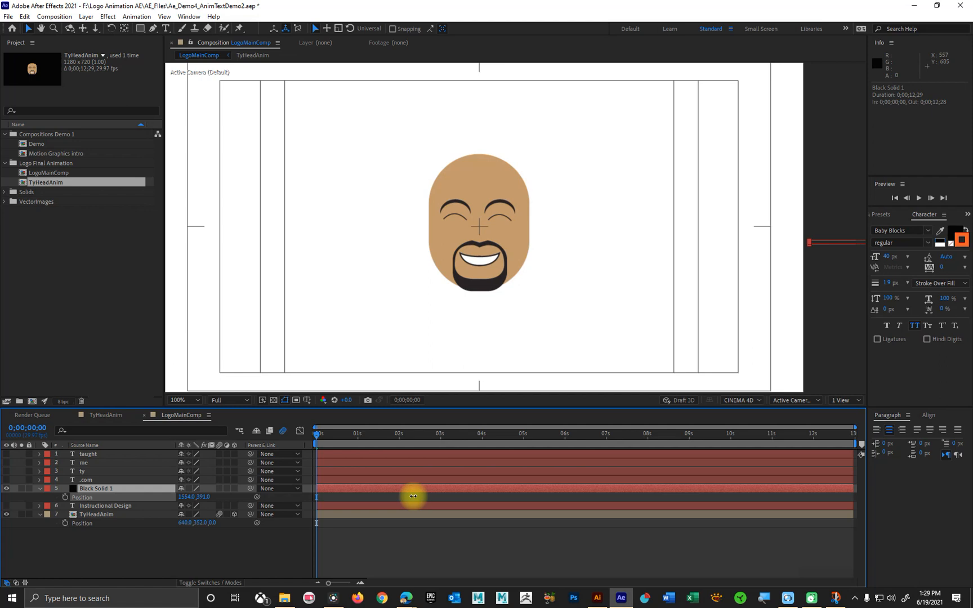
pyautogui.click(387, 554)
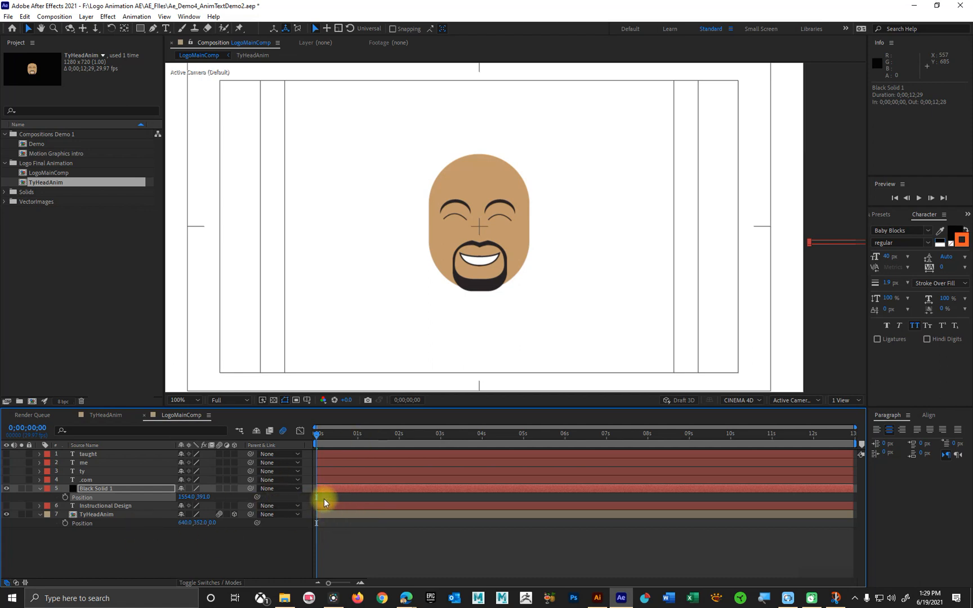
# Start Position keyframes on Black Solid 1 and TyHeadAnim at time zero, and keyframe the solid at X 1002 at 0;00;01;01.
pyautogui.click(66, 498)
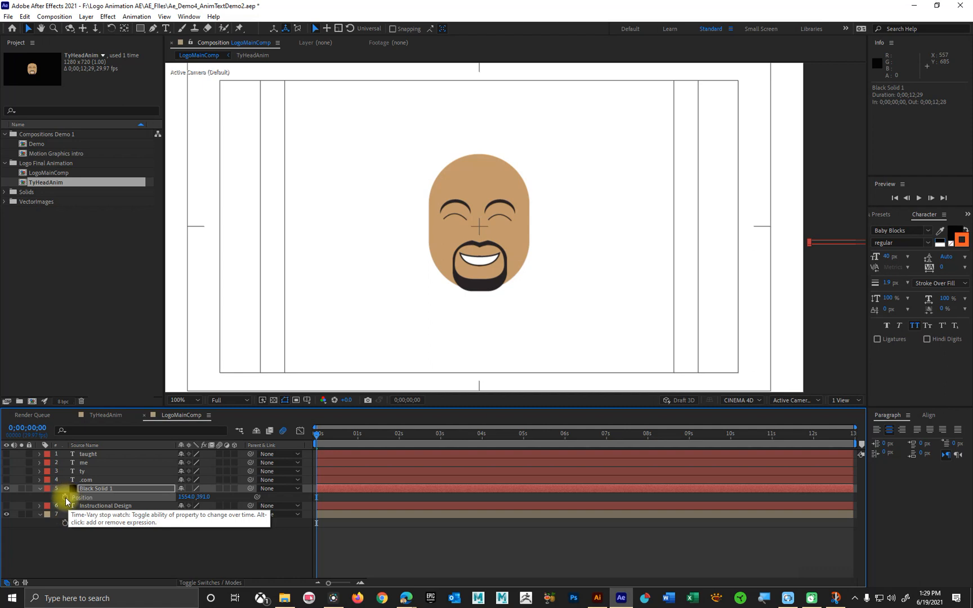
pyautogui.click(65, 524)
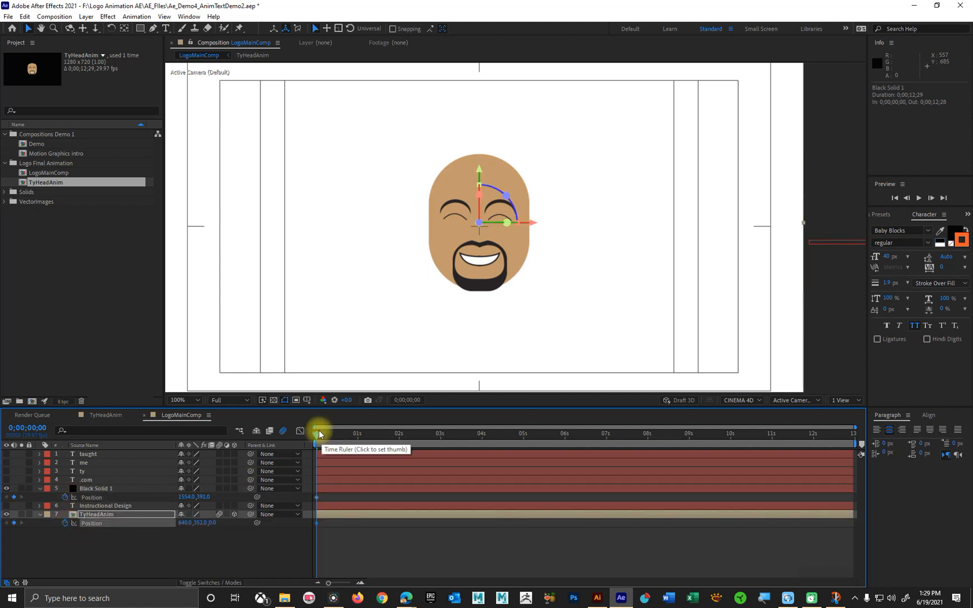
pyautogui.moveTo(322, 433); pyautogui.dragTo(359, 431)
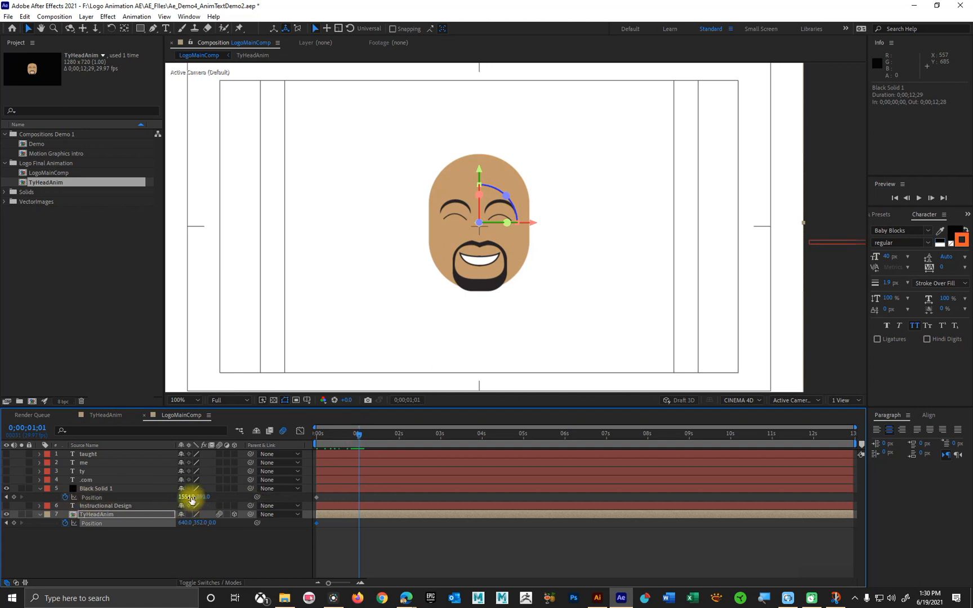
pyautogui.moveTo(191, 498); pyautogui.dragTo(6, 529)
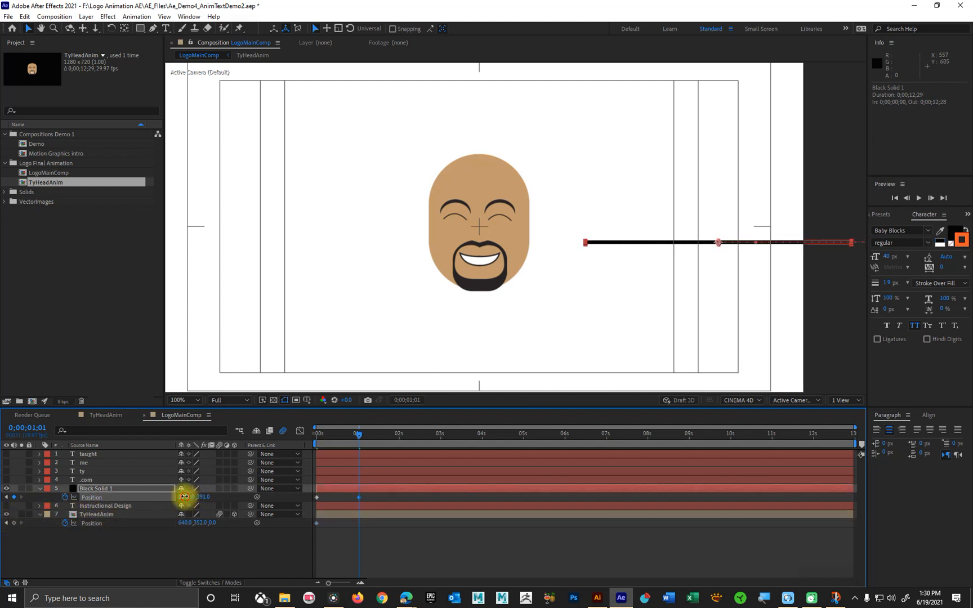
pyautogui.moveTo(184, 497); pyautogui.dragTo(130, 498)
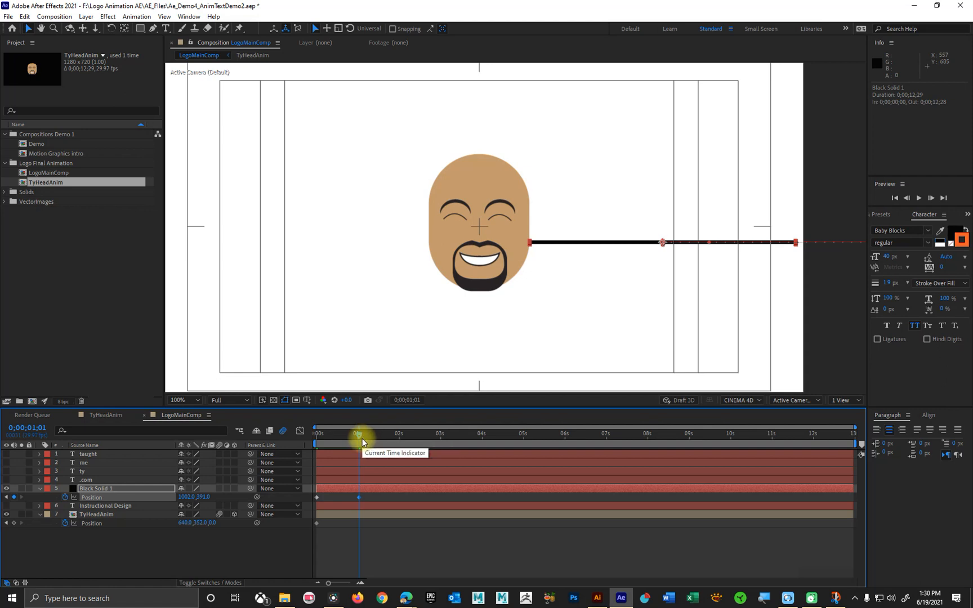
# Enable motion blur for Black Solid 1 and preview its slide-in from the start of the composition.
pyautogui.click(219, 487)
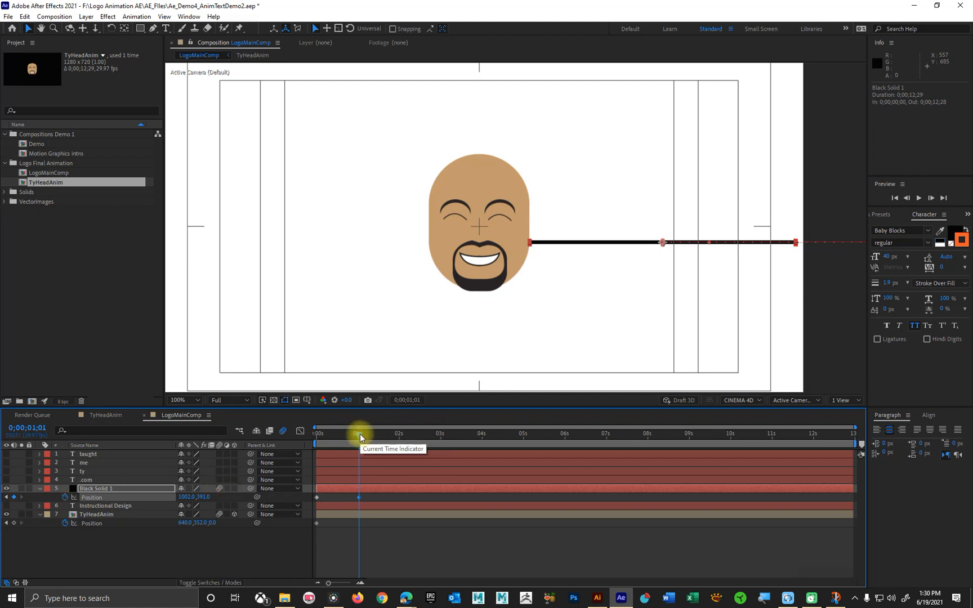
pyautogui.moveTo(360, 433); pyautogui.dragTo(307, 432)
pyautogui.press('space')
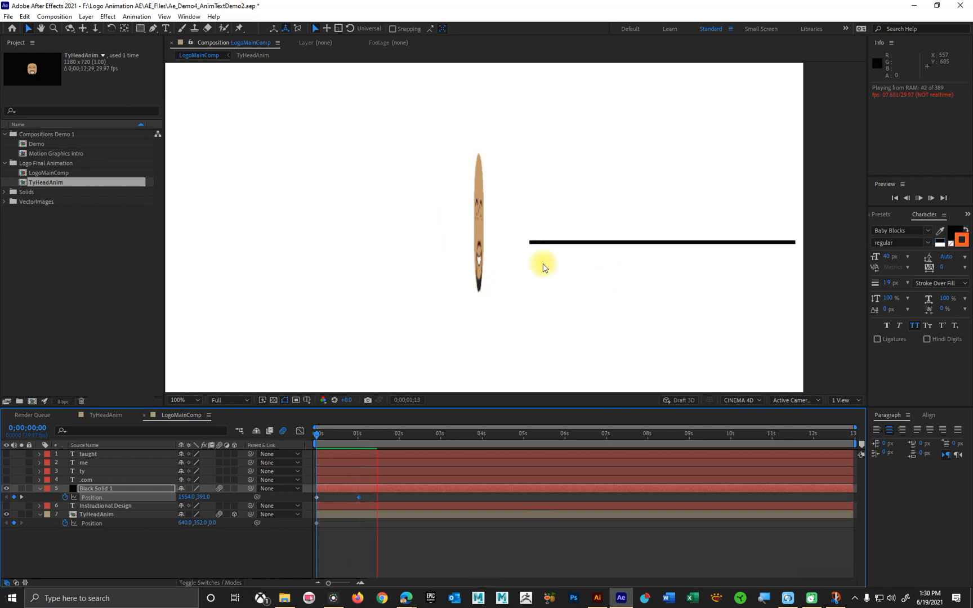
pyautogui.press('space')
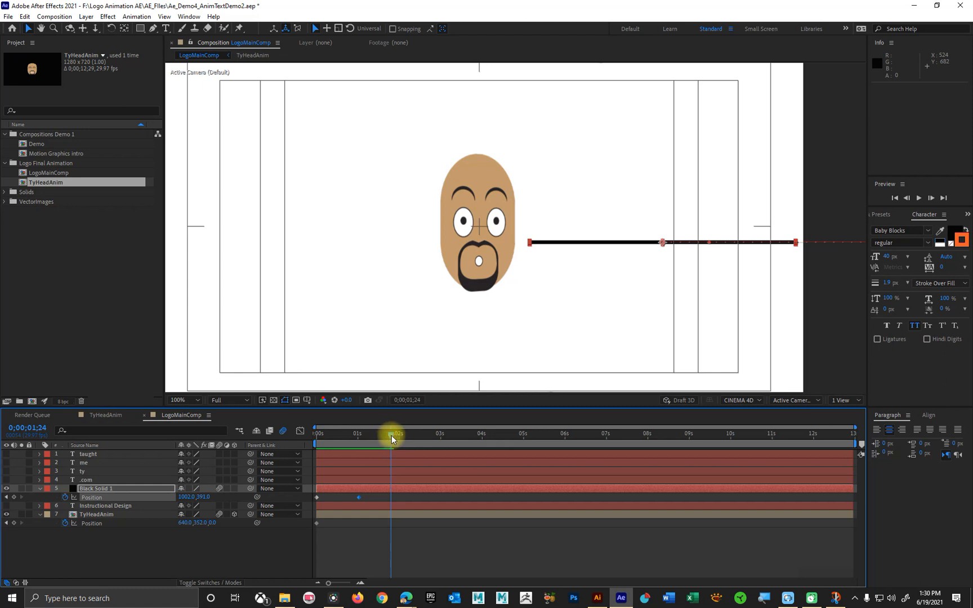
# Add a Position keyframe to TyHeadAnim at 0;00;01;01, and set its X position to 308 at 0;00;01;28.
pyautogui.moveTo(391, 436); pyautogui.dragTo(358, 456)
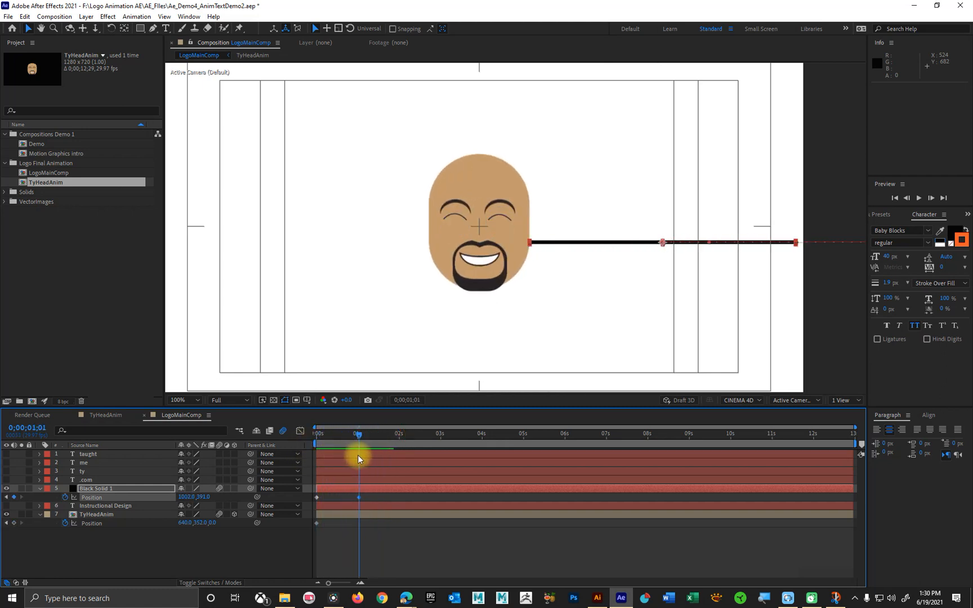
pyautogui.click(12, 524)
pyautogui.moveTo(364, 433); pyautogui.dragTo(399, 434)
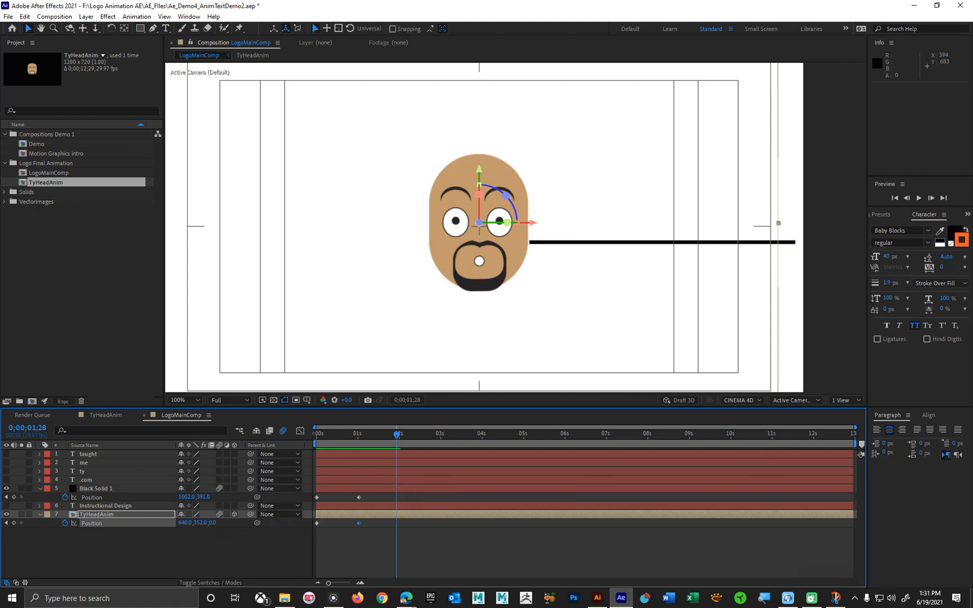
pyautogui.moveTo(972, 163); pyautogui.dragTo(798, 123)
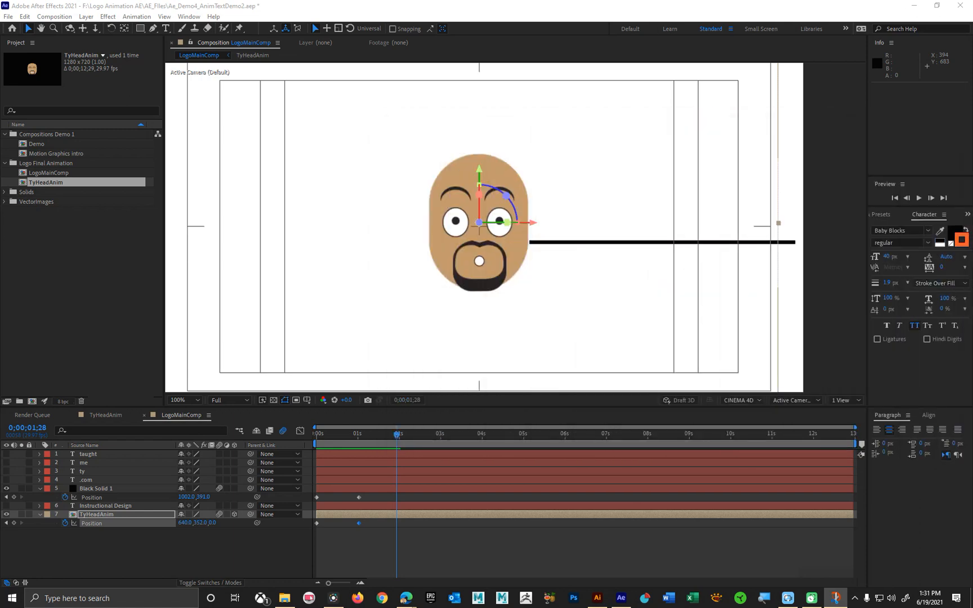
pyautogui.click(184, 522)
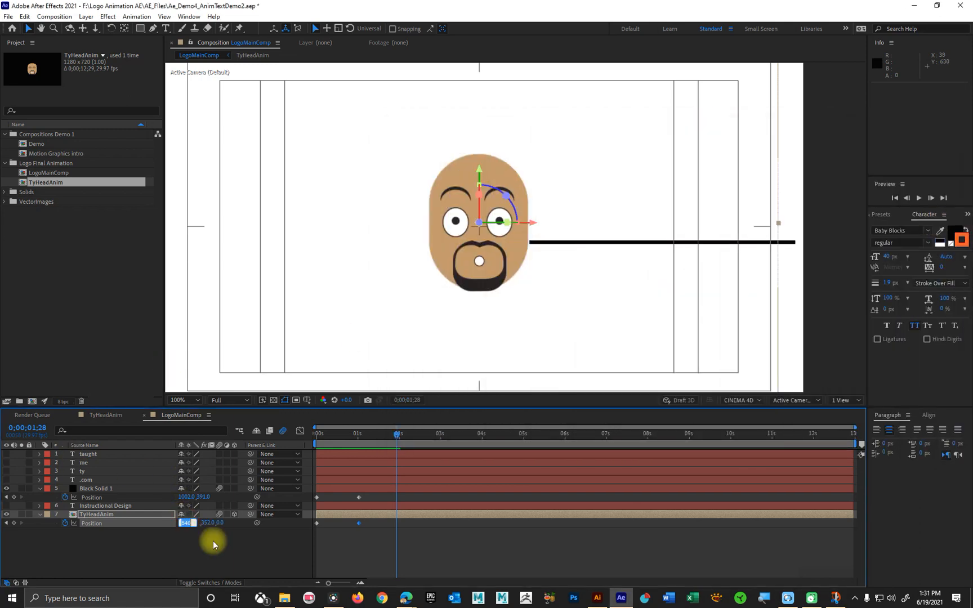
pyautogui.write('308')
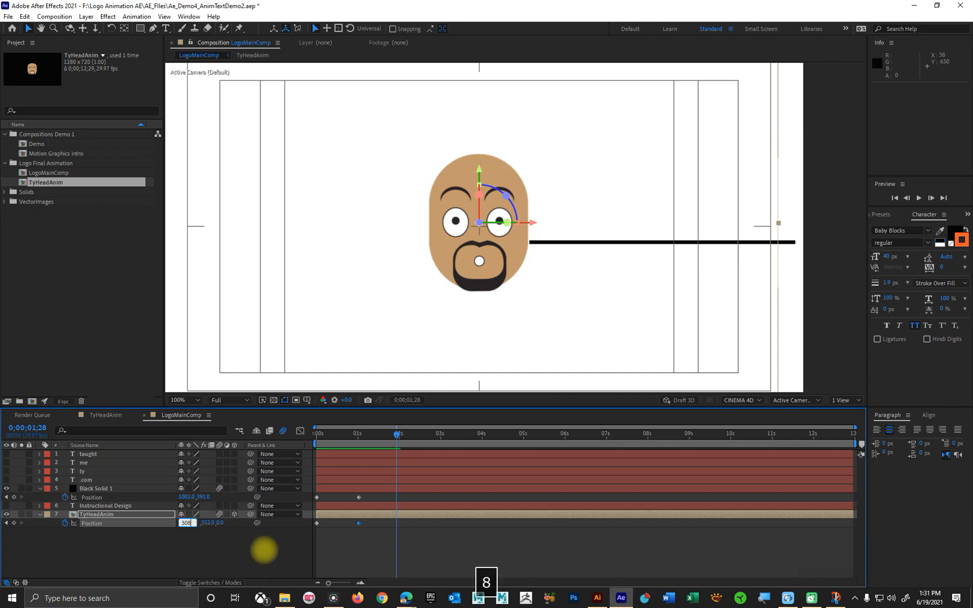
pyautogui.press('Return')
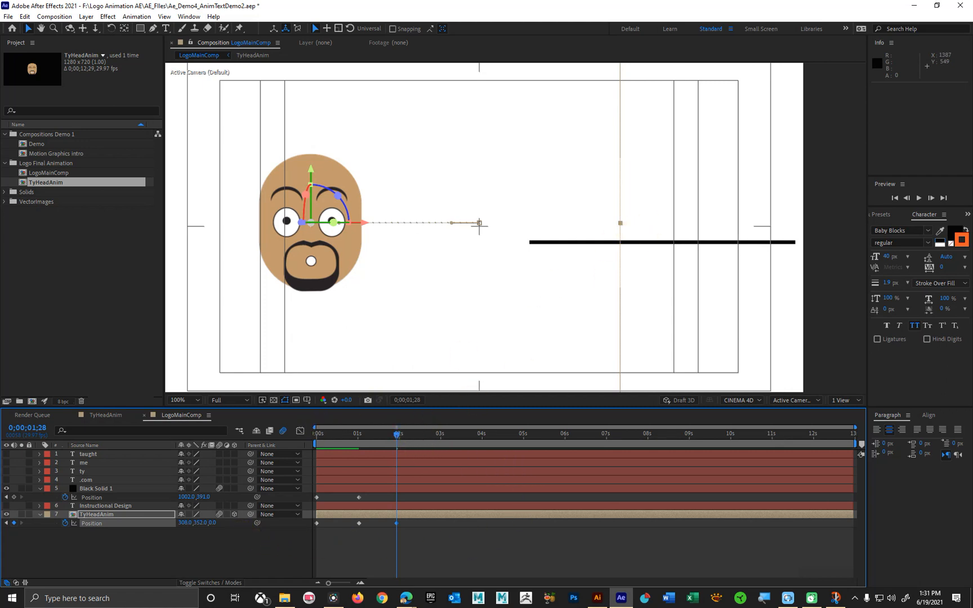
# Consult the reference capture and set Black Solid 1's X position to 772 at 0;00;01;28.
pyautogui.moveTo(972, 177)
pyautogui.mouseDown()
pyautogui.moveTo(876, 95)
pyautogui.moveTo(765, 68)
pyautogui.moveTo(758, 76)
pyautogui.mouseUp()
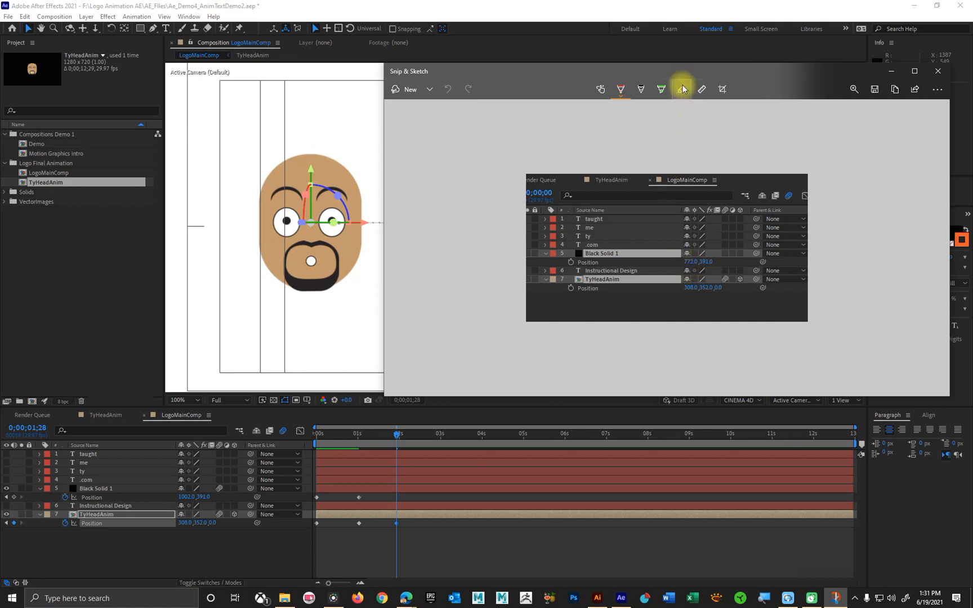
pyautogui.moveTo(683, 66); pyautogui.dragTo(972, 90)
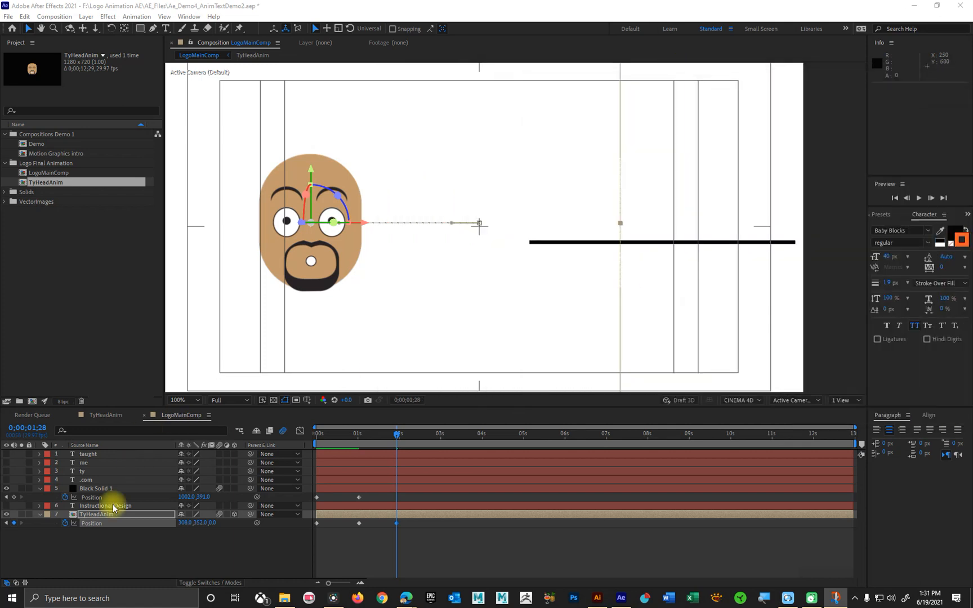
pyautogui.click(184, 496)
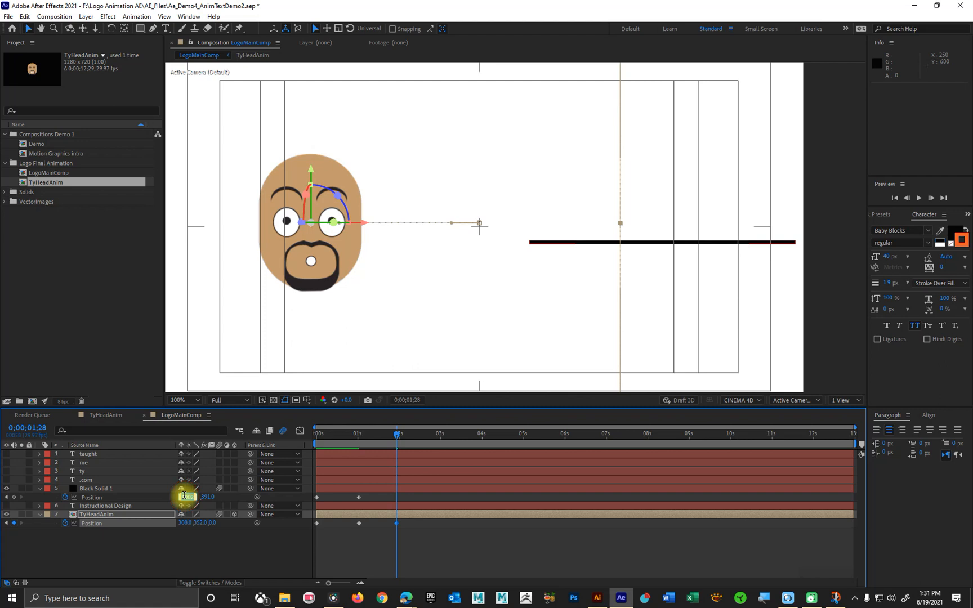
pyautogui.write('772')
pyautogui.press('Return')
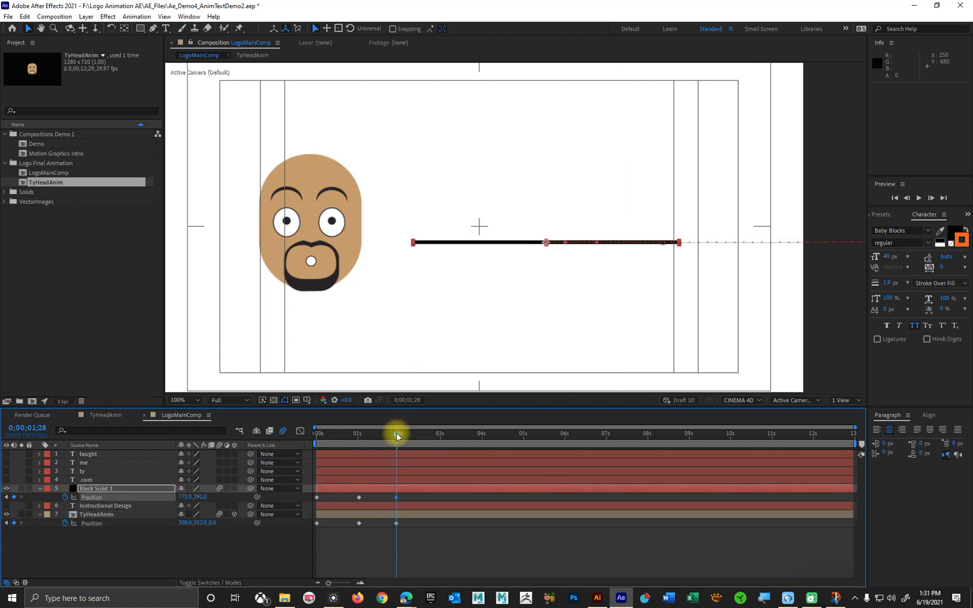
# Preview the head and line animation from the start, and scrub back to about 0;00;01;16 to examine the movement.
pyautogui.moveTo(396, 432); pyautogui.dragTo(296, 449)
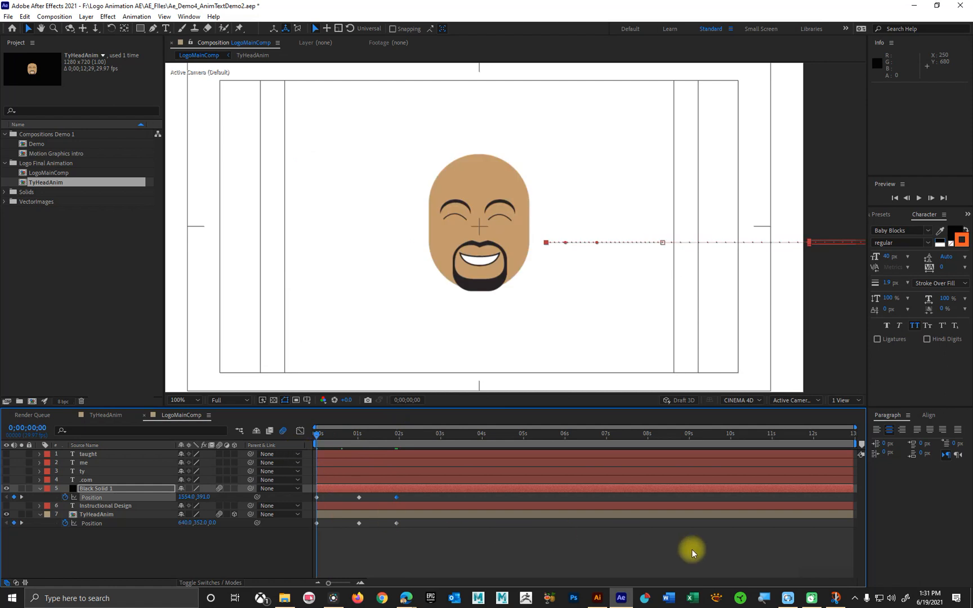
pyautogui.press('space')
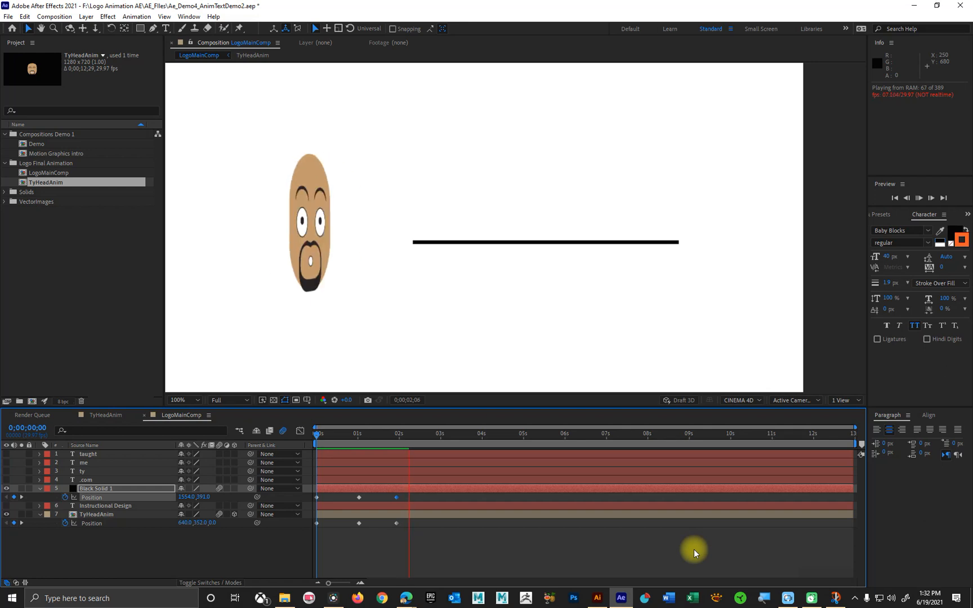
pyautogui.press('space')
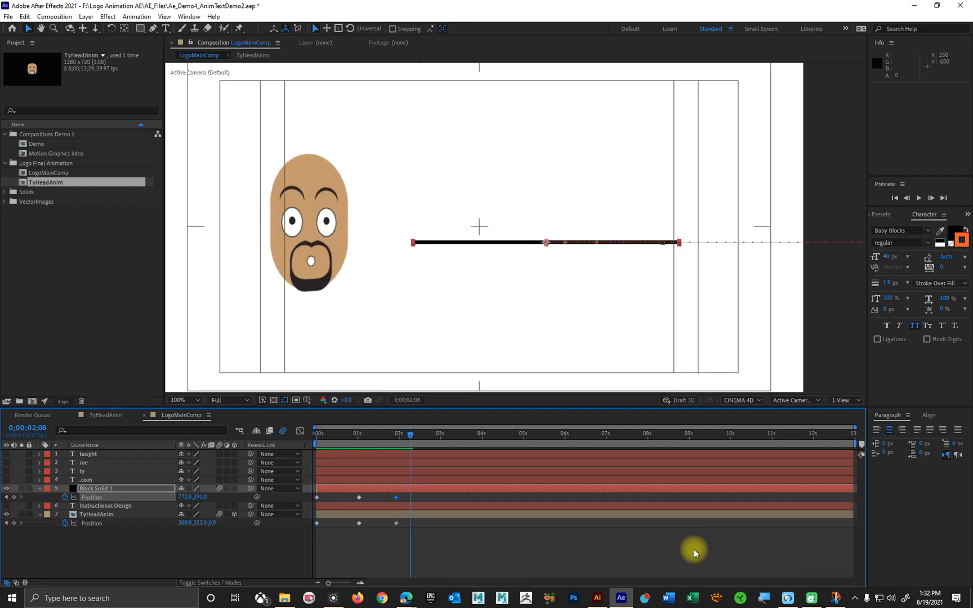
pyautogui.moveTo(418, 437); pyautogui.dragTo(377, 432)
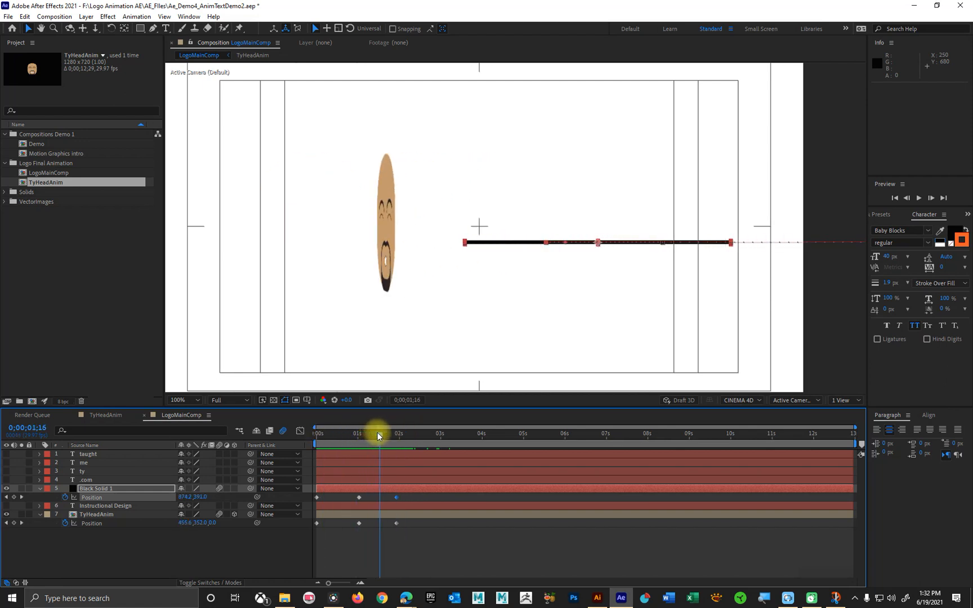
# Add Position keyframes to both TyHeadAnim and Black Solid 1 at 0;00;02;03, holding their current positions.
pyautogui.moveTo(377, 433); pyautogui.dragTo(402, 432)
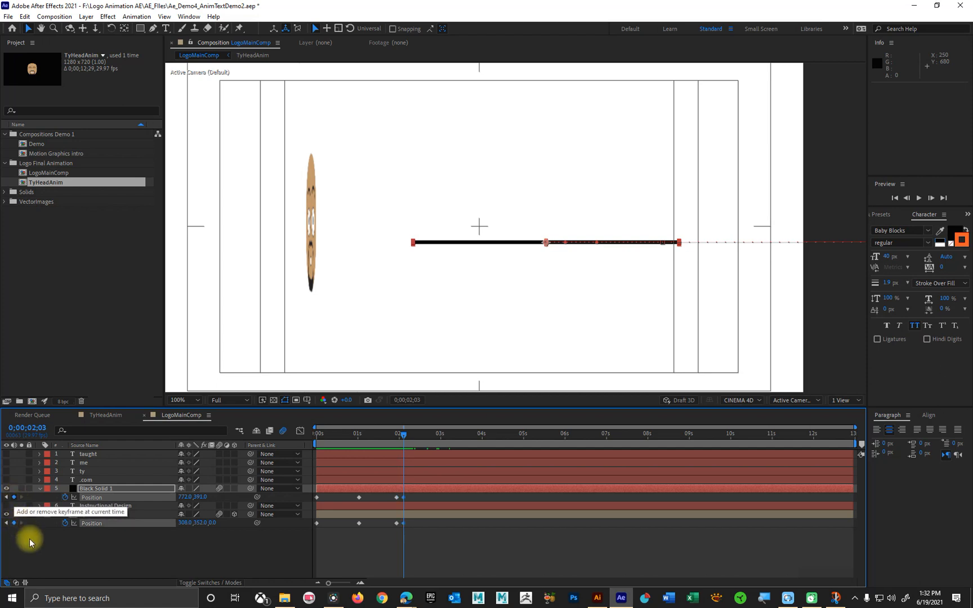
pyautogui.click(15, 523)
pyautogui.hotkey('ctrl', 'z')
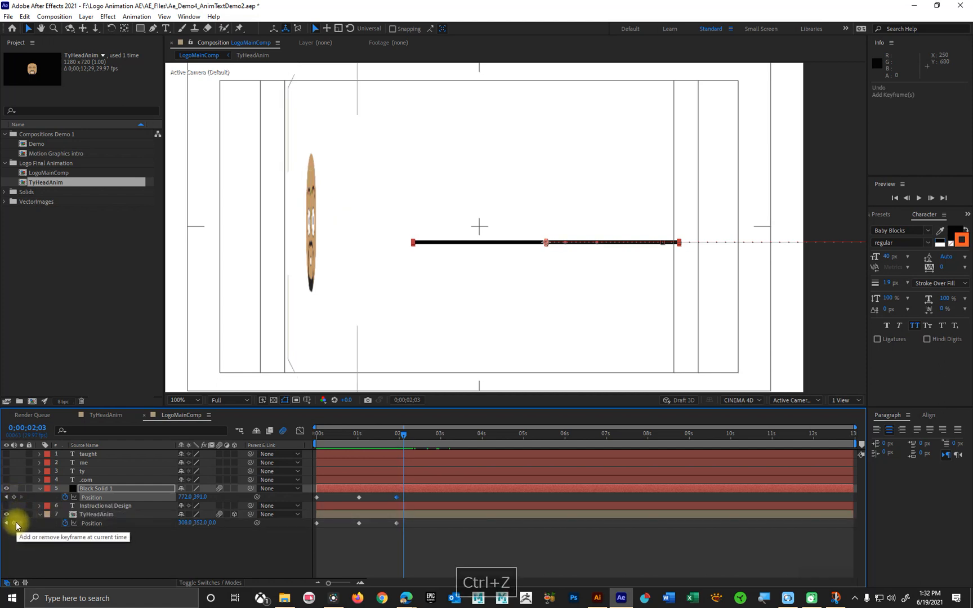
pyautogui.click(15, 524)
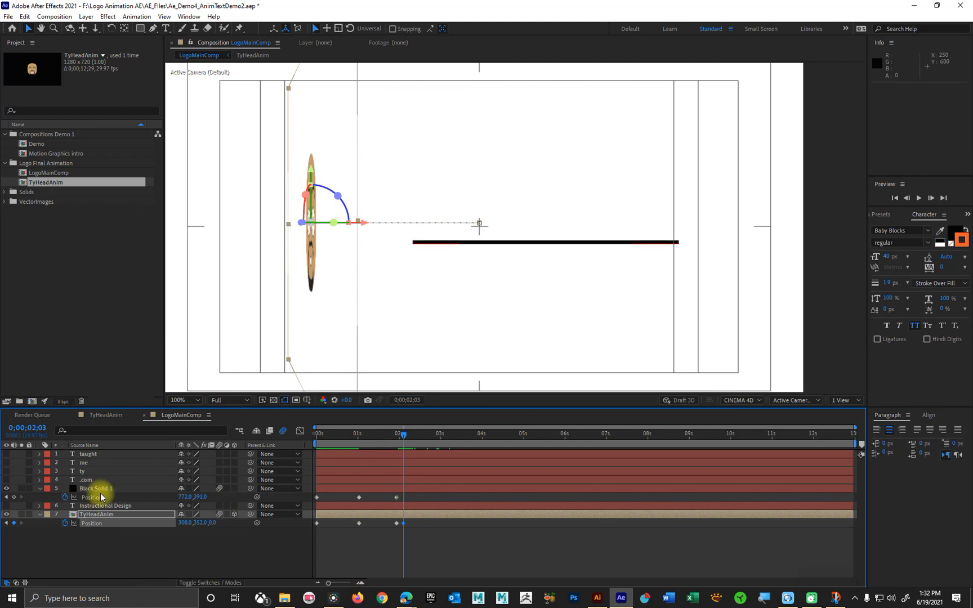
pyautogui.click(14, 497)
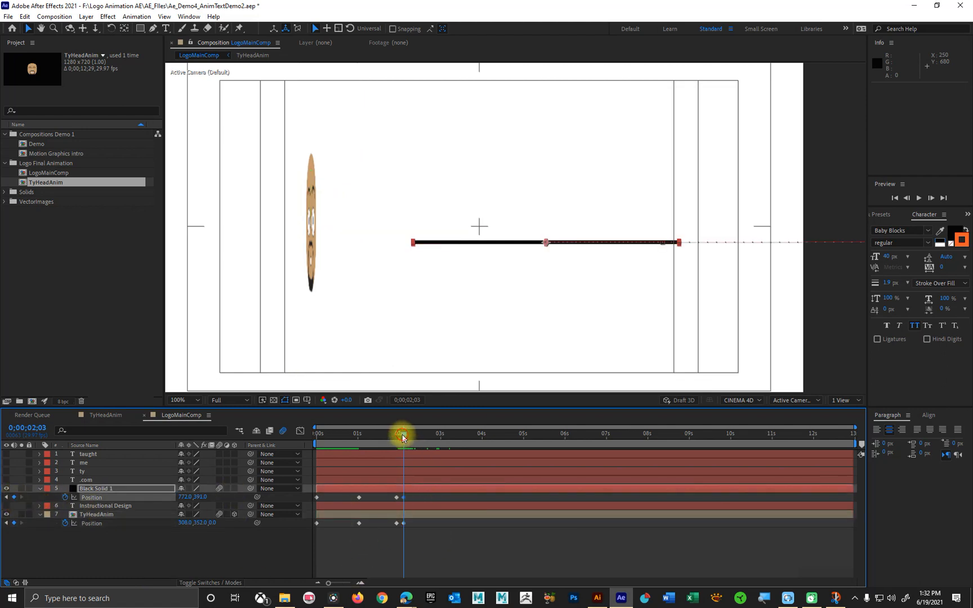
# Lower TyHeadAnim's X position slightly at 0;00;01;28 so the head overshoots to the left of its final spot.
pyautogui.moveTo(401, 434); pyautogui.dragTo(395, 434)
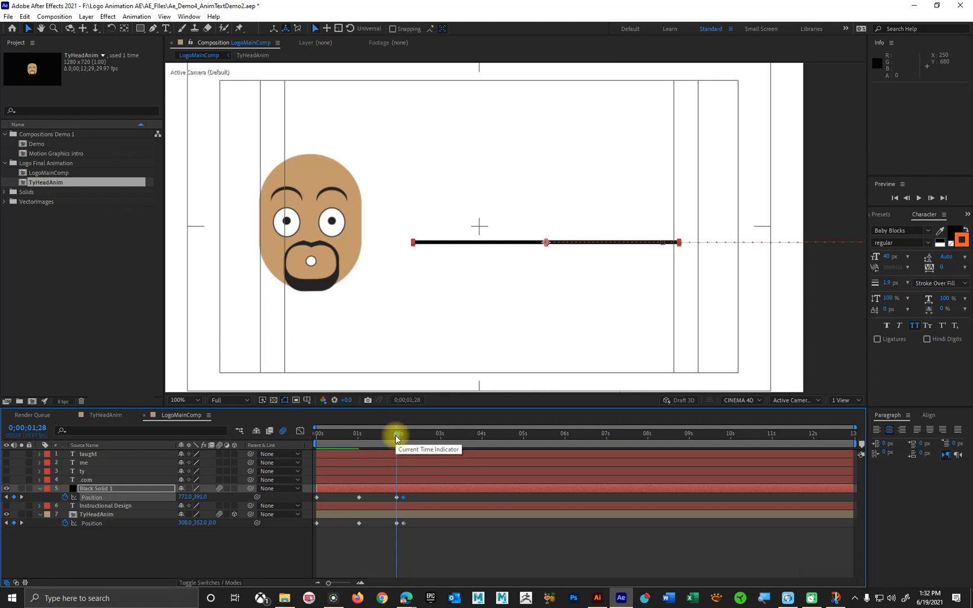
pyautogui.click(117, 552)
pyautogui.click(103, 514)
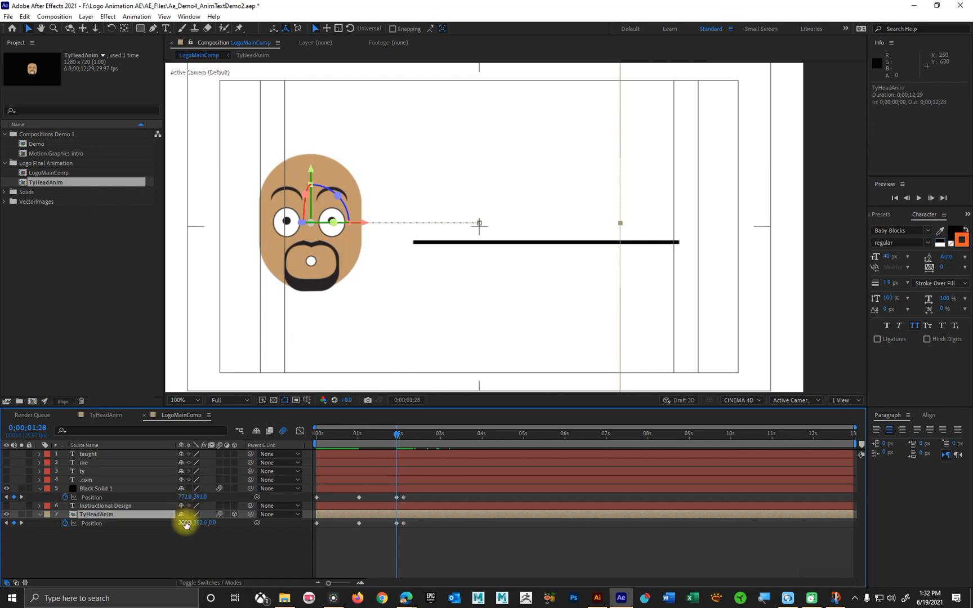
pyautogui.moveTo(185, 524); pyautogui.dragTo(173, 523)
# Preview the head and line animation from near the start, and replay the section around the head's overshoot.
pyautogui.moveTo(397, 433); pyautogui.dragTo(263, 432)
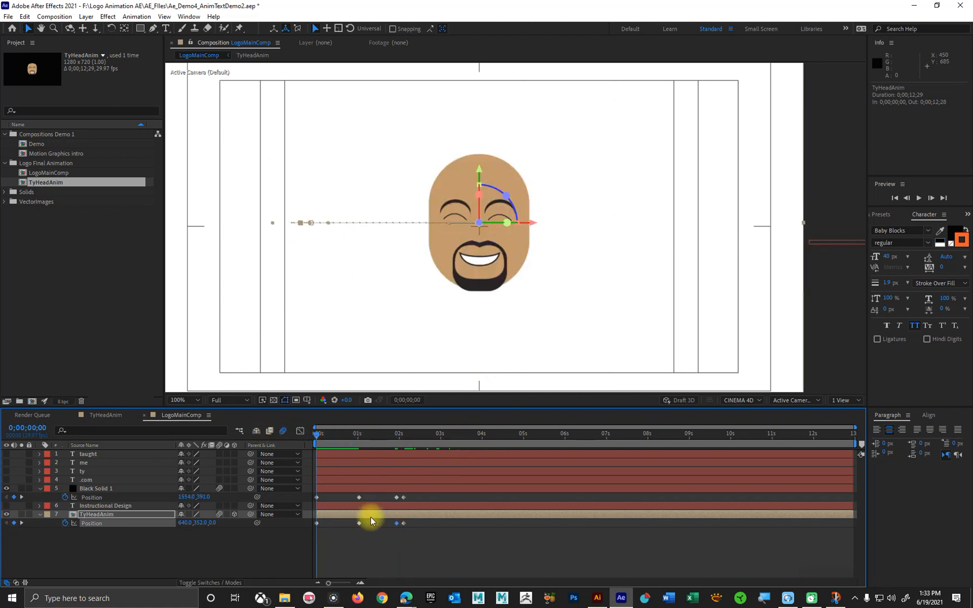
pyautogui.press('space')
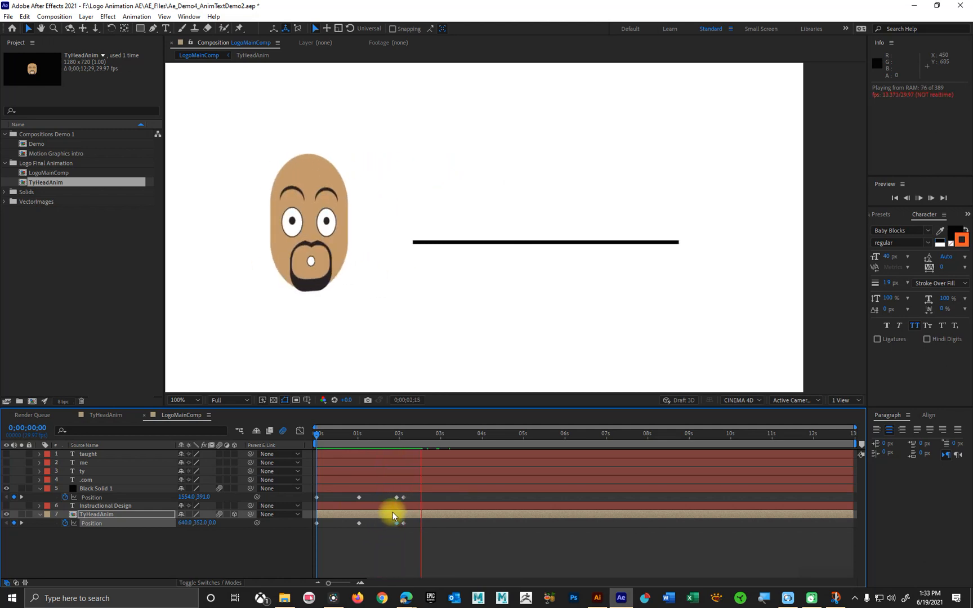
pyautogui.press('space')
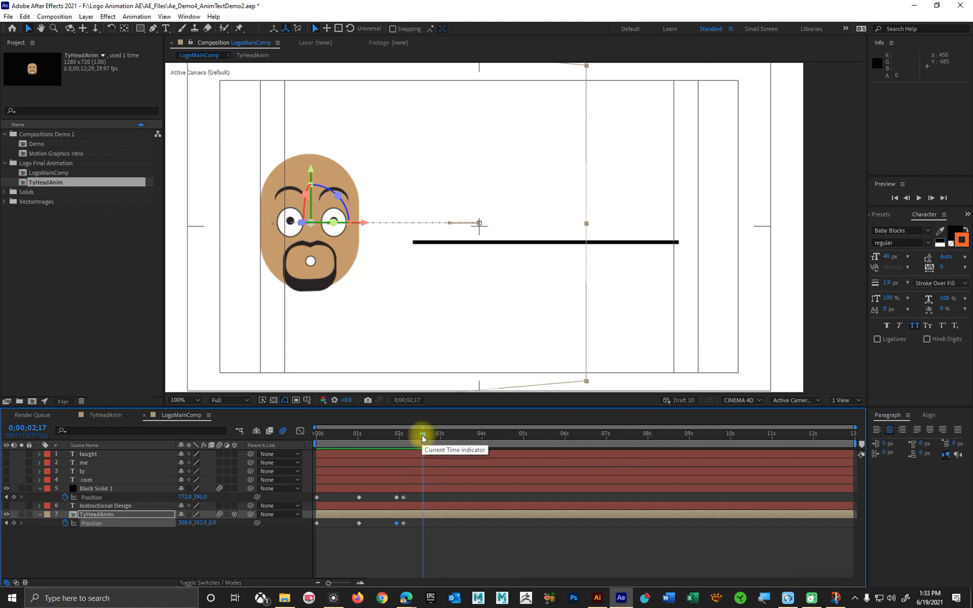
pyautogui.moveTo(424, 438); pyautogui.dragTo(321, 439)
pyautogui.press('space')
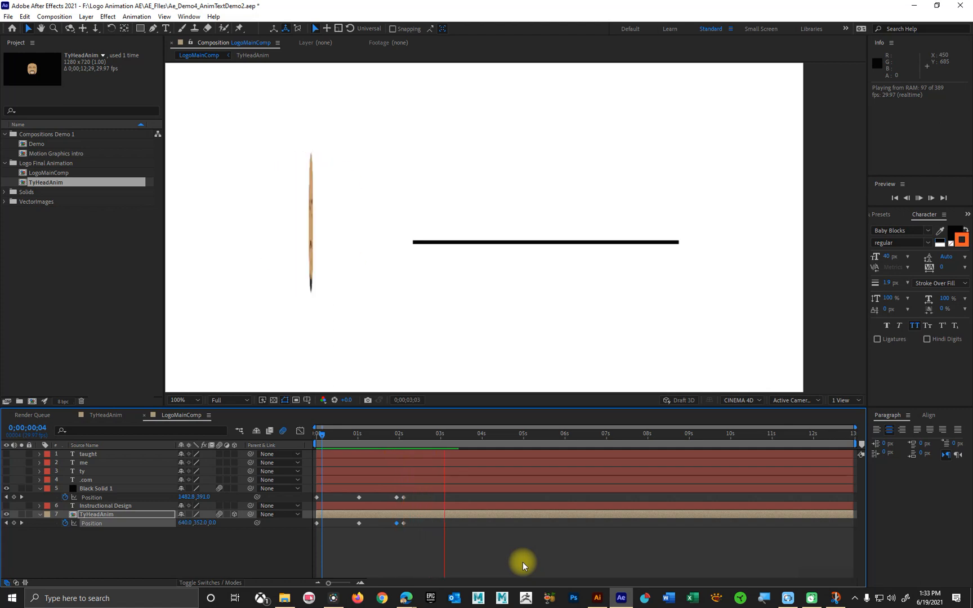
pyautogui.press('space')
pyautogui.moveTo(345, 435); pyautogui.dragTo(354, 435)
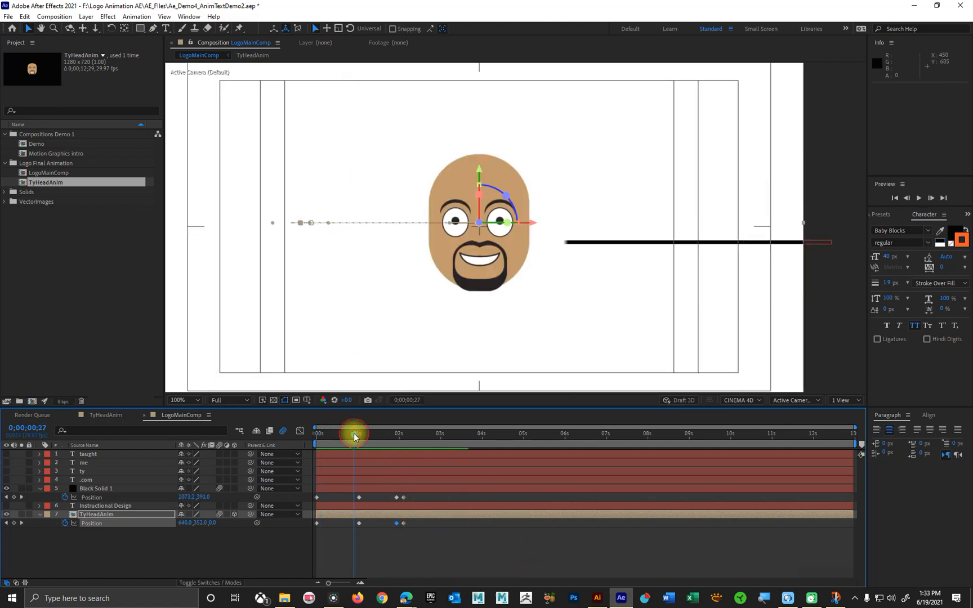
pyautogui.press('space')
pyautogui.press('space')
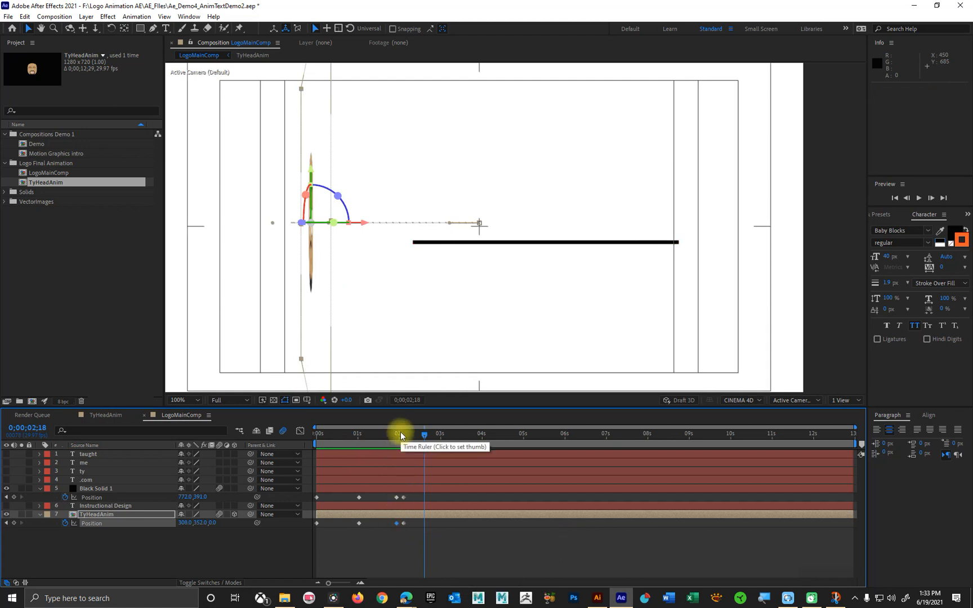
# Move TyHeadAnim's overshoot Position keyframe to 0;00;01;22 and shift its X position farther left.
pyautogui.moveTo(396, 523); pyautogui.dragTo(388, 523)
pyautogui.moveTo(373, 435)
pyautogui.mouseDown()
pyautogui.moveTo(353, 438)
pyautogui.moveTo(428, 441)
pyautogui.moveTo(387, 446)
pyautogui.mouseUp()
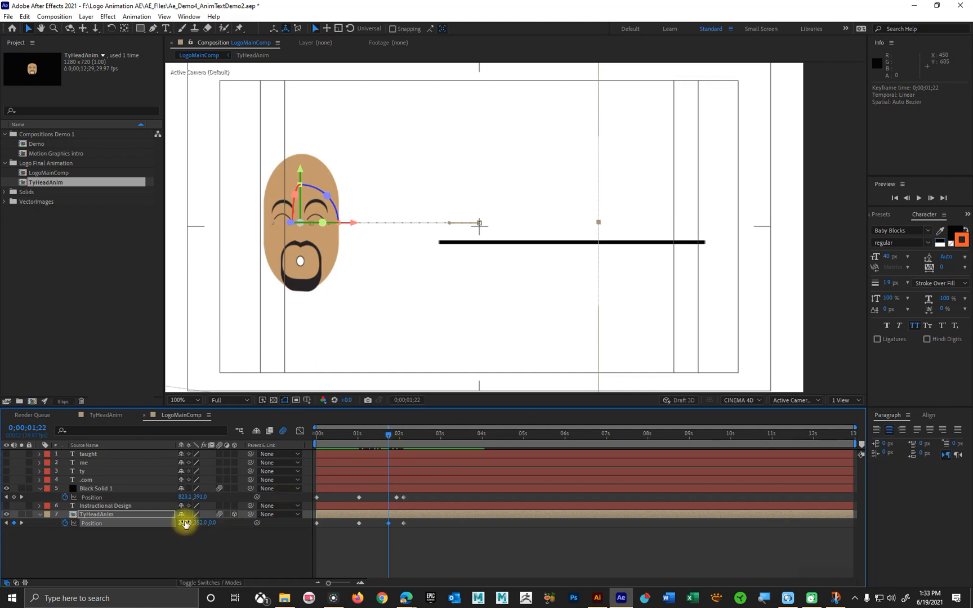
pyautogui.moveTo(184, 519); pyautogui.dragTo(169, 517)
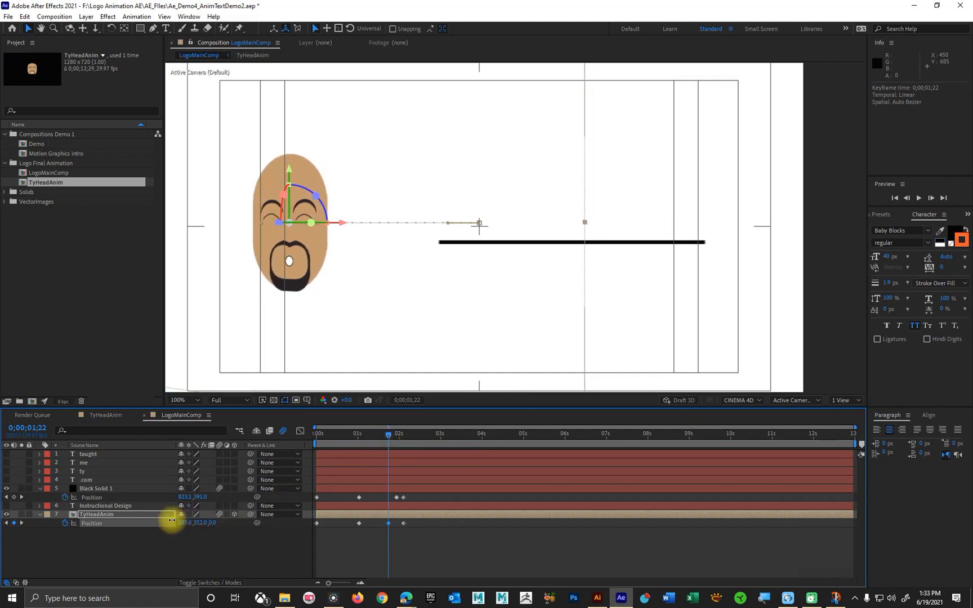
# Play the composition from the beginning twice to check the head's earlier, larger overshoot.
pyautogui.moveTo(393, 436); pyautogui.dragTo(296, 436)
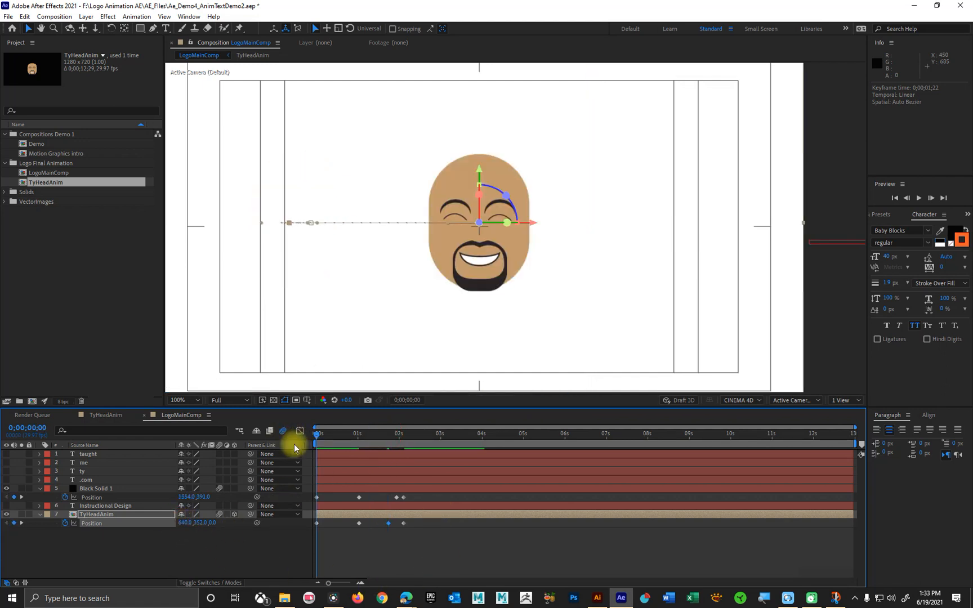
pyautogui.press('space')
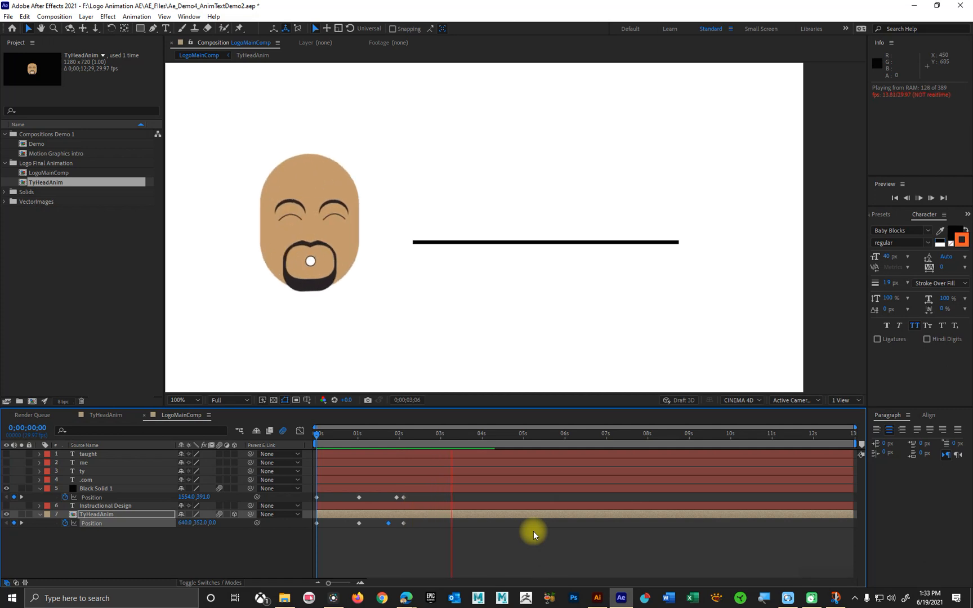
pyautogui.press('space')
pyautogui.click(319, 441)
pyautogui.press('space')
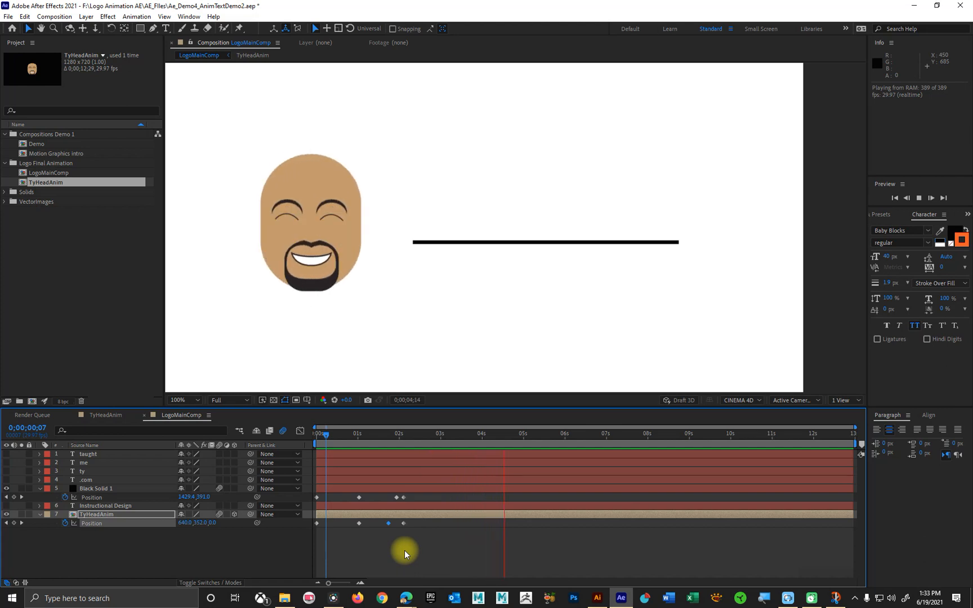
pyautogui.press('space')
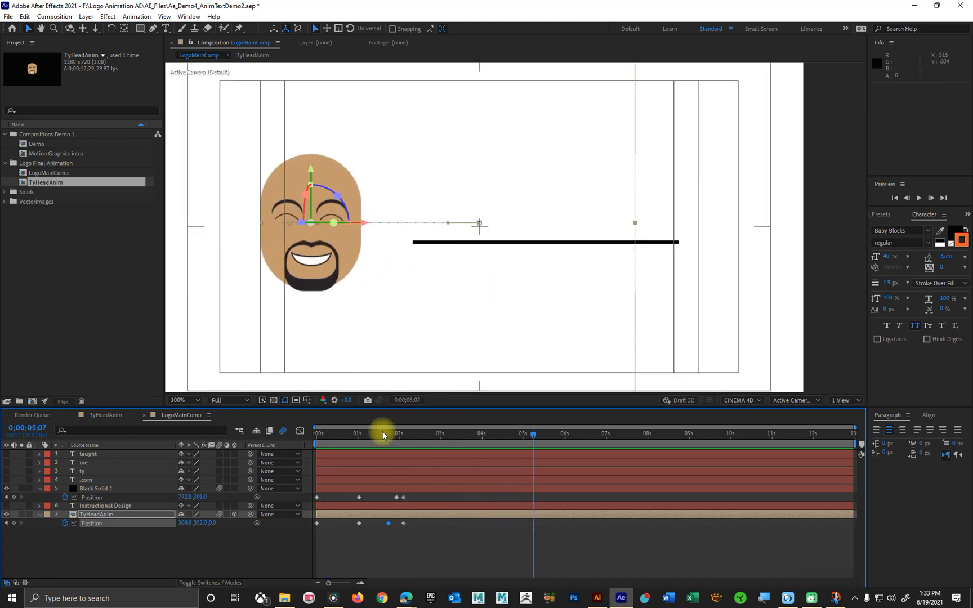
# Add a TyHeadAnim Position keyframe at 0;00;03;03, and set its X position to 338 at 0;00;02;13 for a rebound to the right.
pyautogui.moveTo(383, 432); pyautogui.dragTo(448, 432)
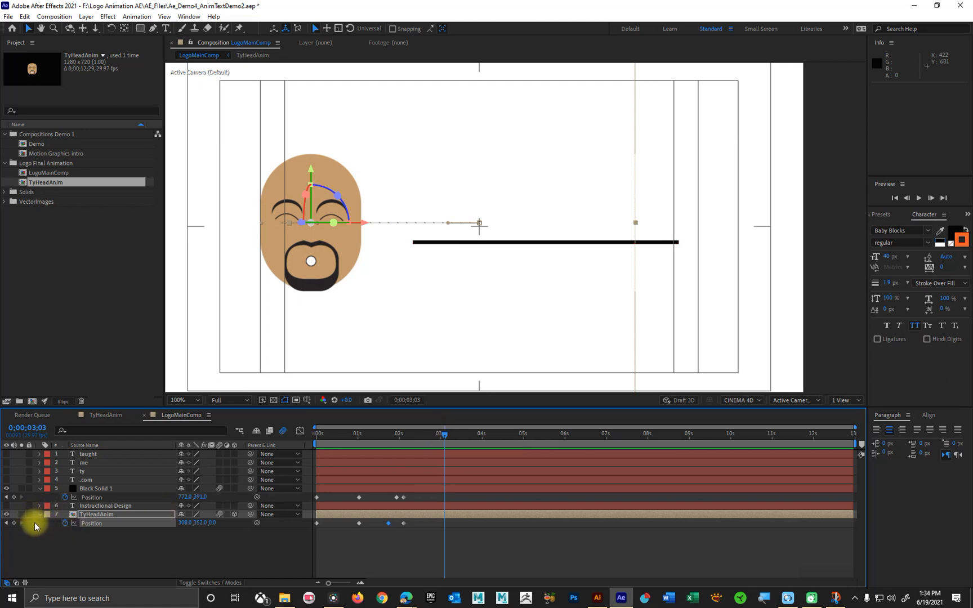
pyautogui.click(14, 523)
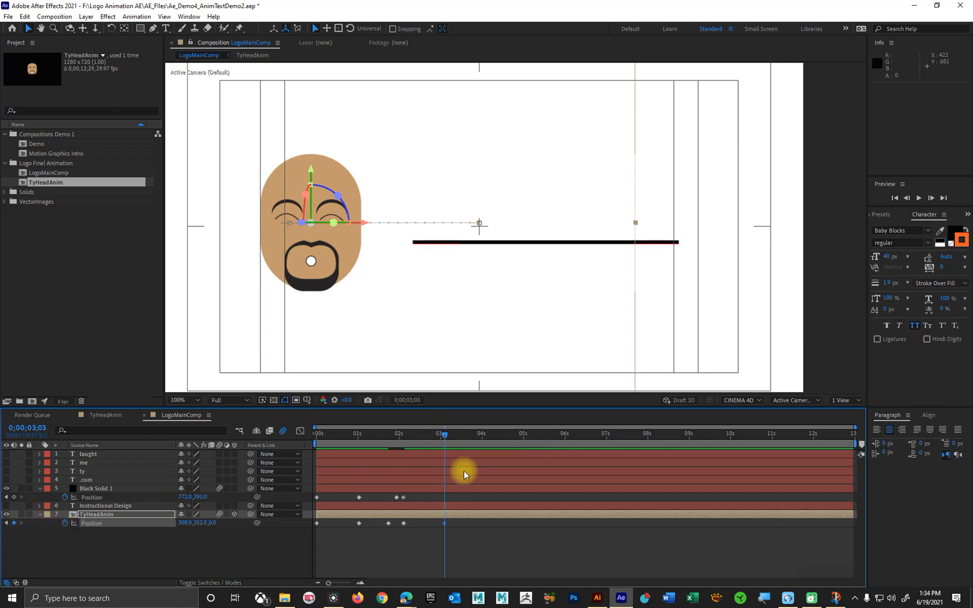
pyautogui.moveTo(444, 434); pyautogui.dragTo(417, 440)
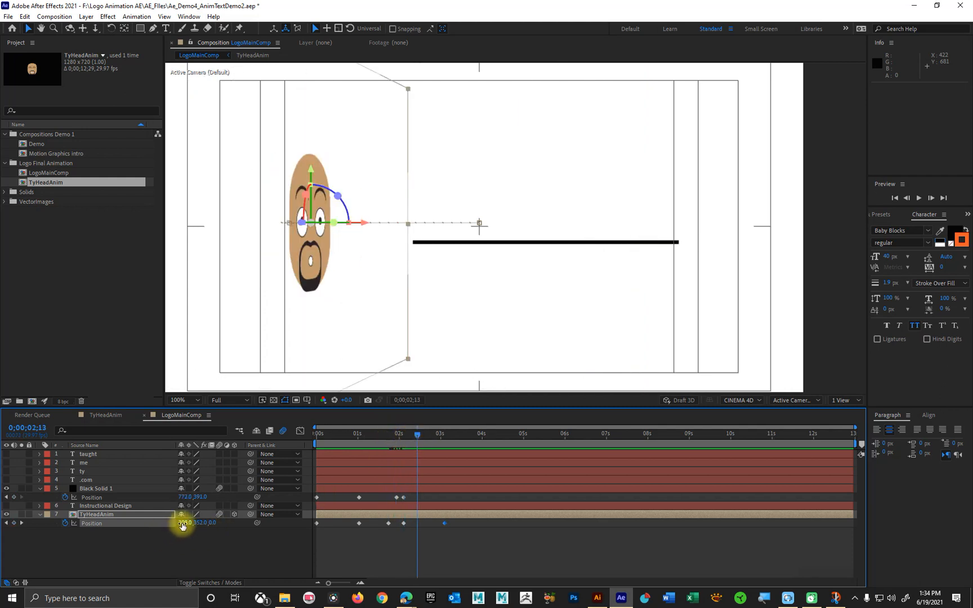
pyautogui.moveTo(182, 525); pyautogui.dragTo(198, 523)
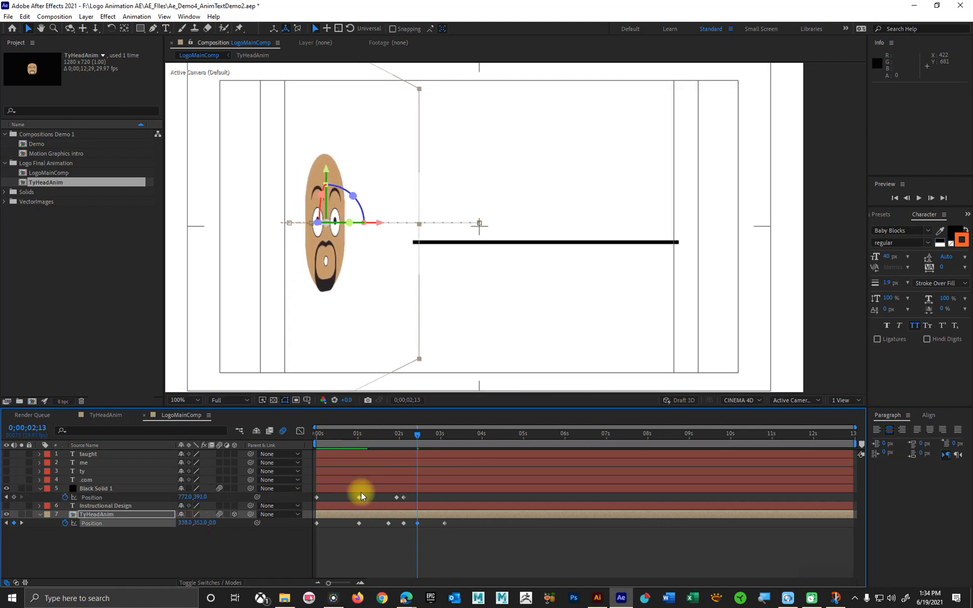
# Try copying the 0;00;01;01 Position keyframes of Black Solid 1 and TyHeadAnim together and pasting them at 0;00;01;04, and undo the paste.
pyautogui.moveTo(410, 436); pyautogui.dragTo(361, 448)
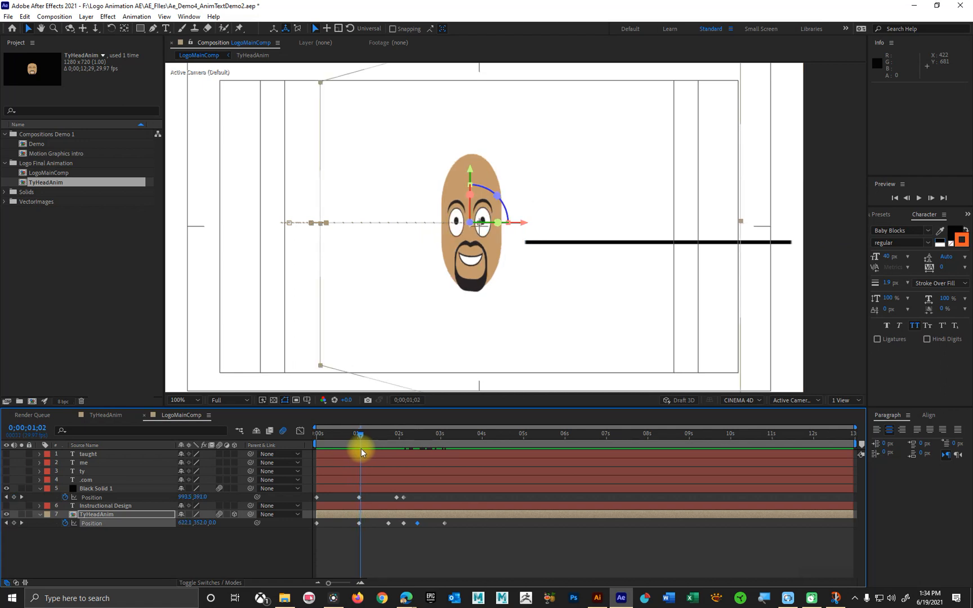
pyautogui.moveTo(361, 450); pyautogui.dragTo(362, 448)
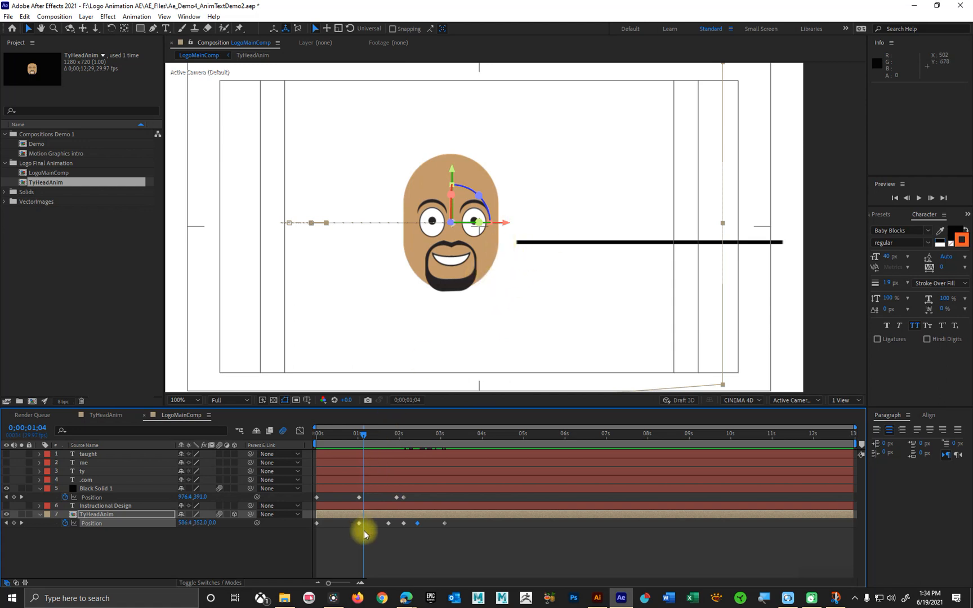
pyautogui.moveTo(364, 531); pyautogui.dragTo(348, 493)
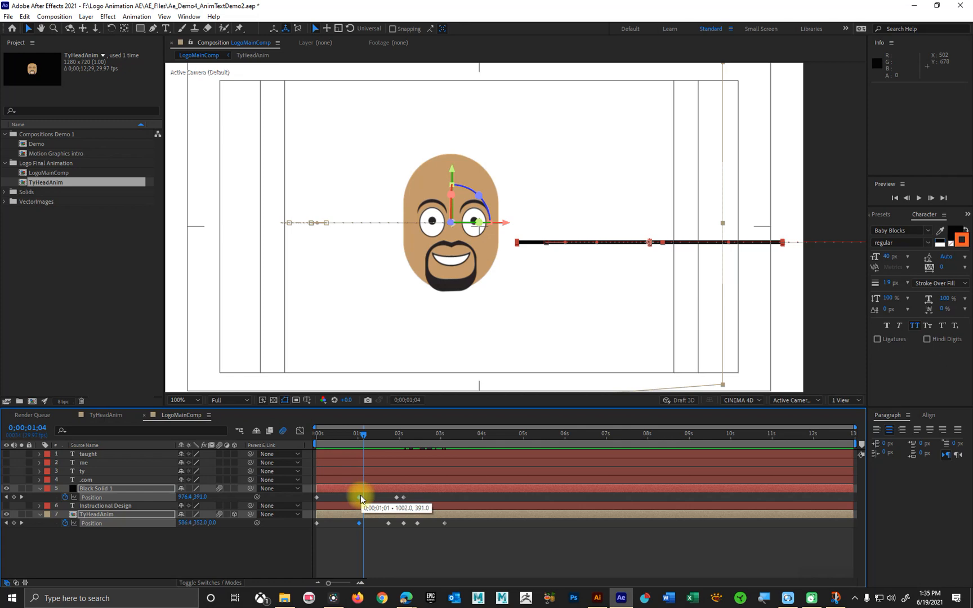
pyautogui.click(25, 16)
pyautogui.moveTo(47, 57)
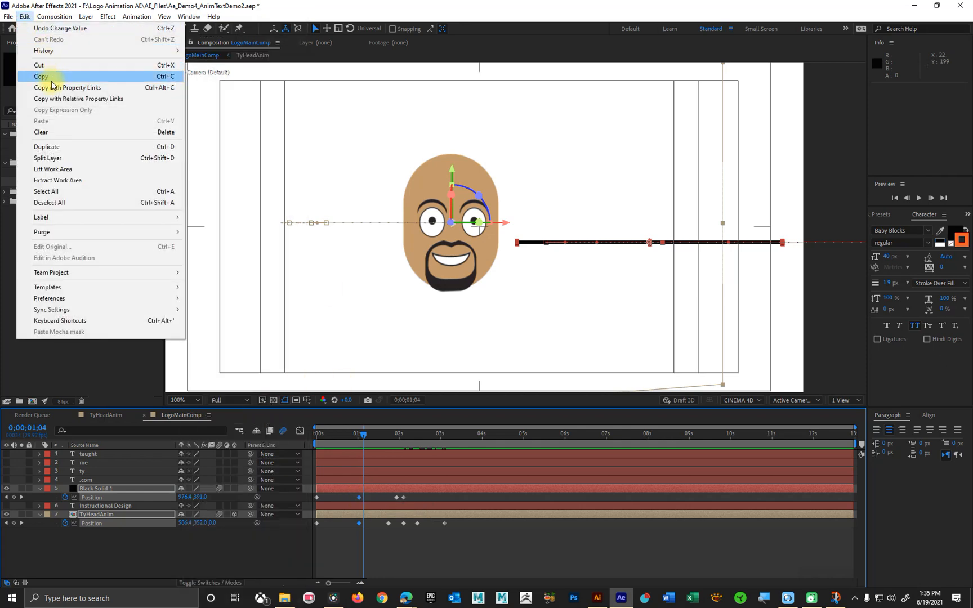
pyautogui.click(51, 82)
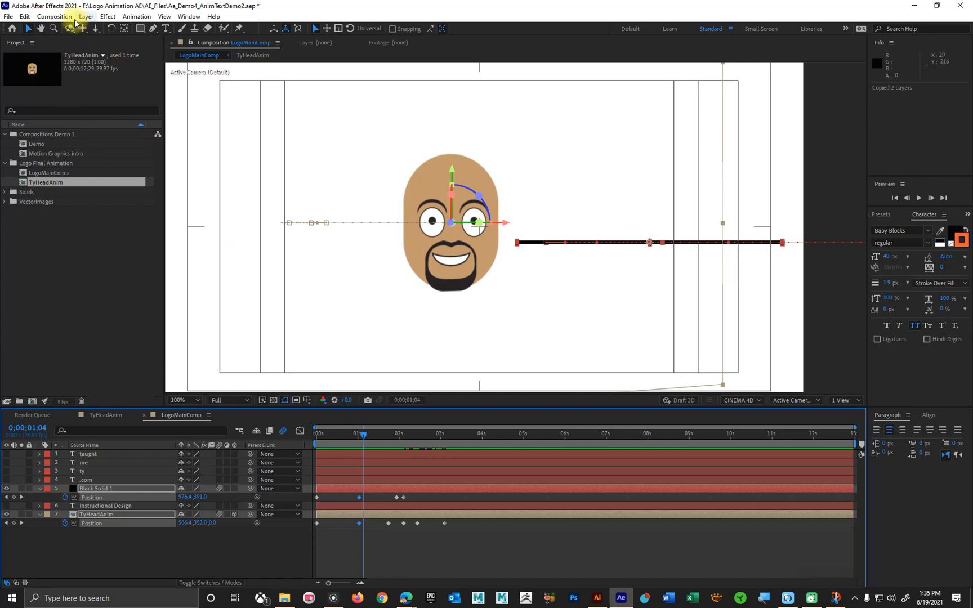
pyautogui.click(25, 17)
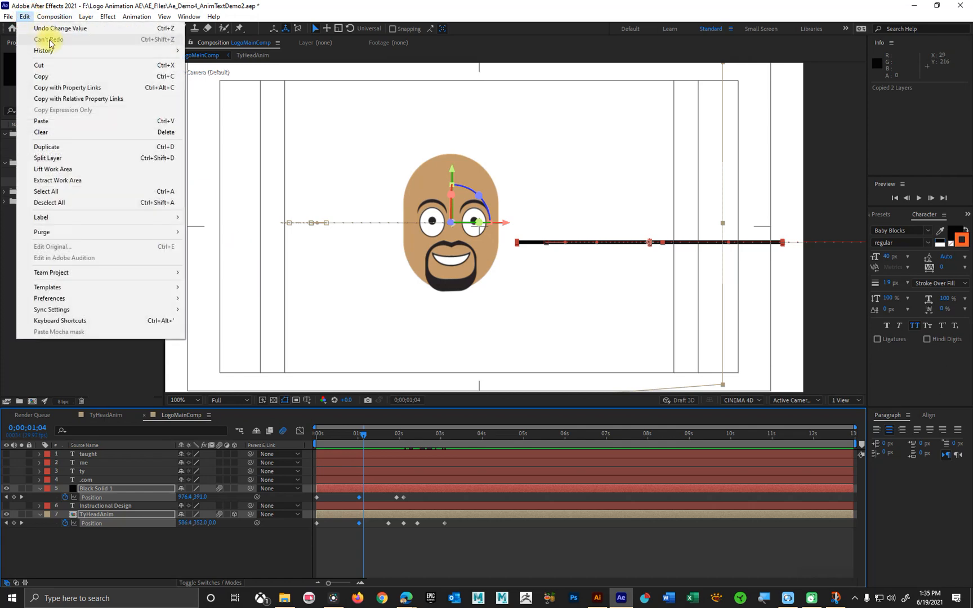
pyautogui.click(57, 120)
pyautogui.hotkey('ctrl', 'z')
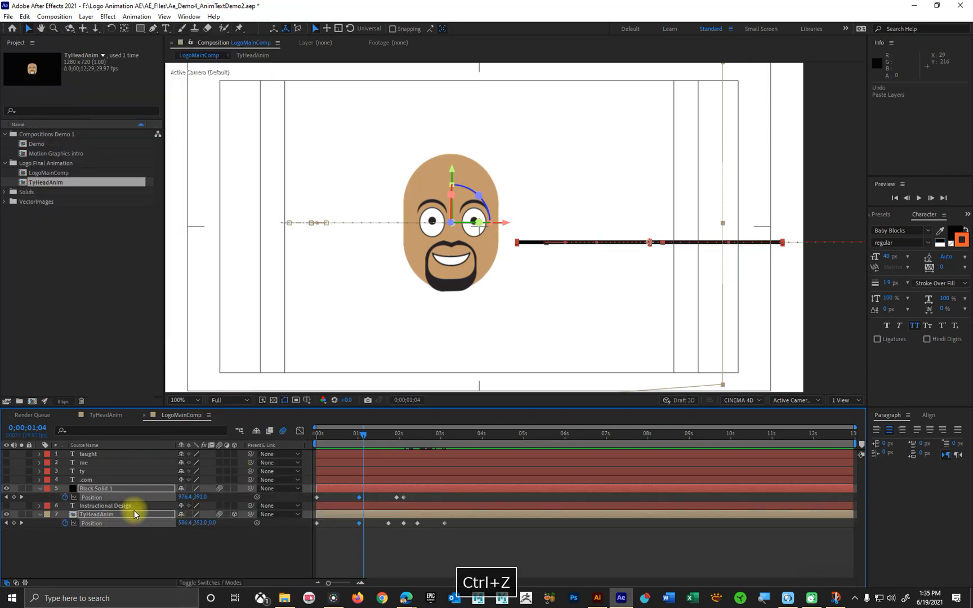
# Try duplicating Black Solid 1's 0;00;01;01 Position keyframe at 0;00;01;04, and undo the paste.
pyautogui.click(366, 538)
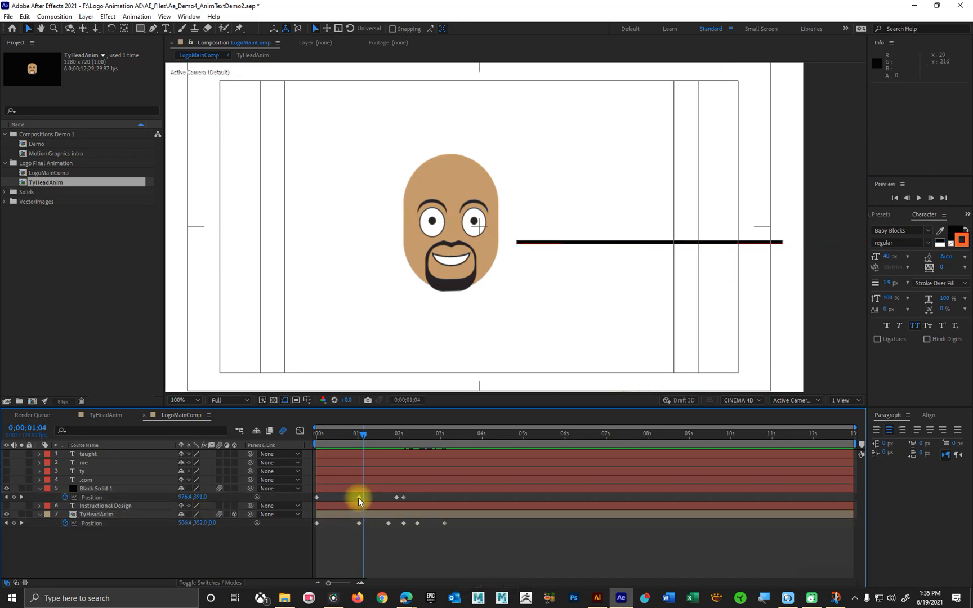
pyautogui.click(358, 498)
pyautogui.rightClick(358, 498)
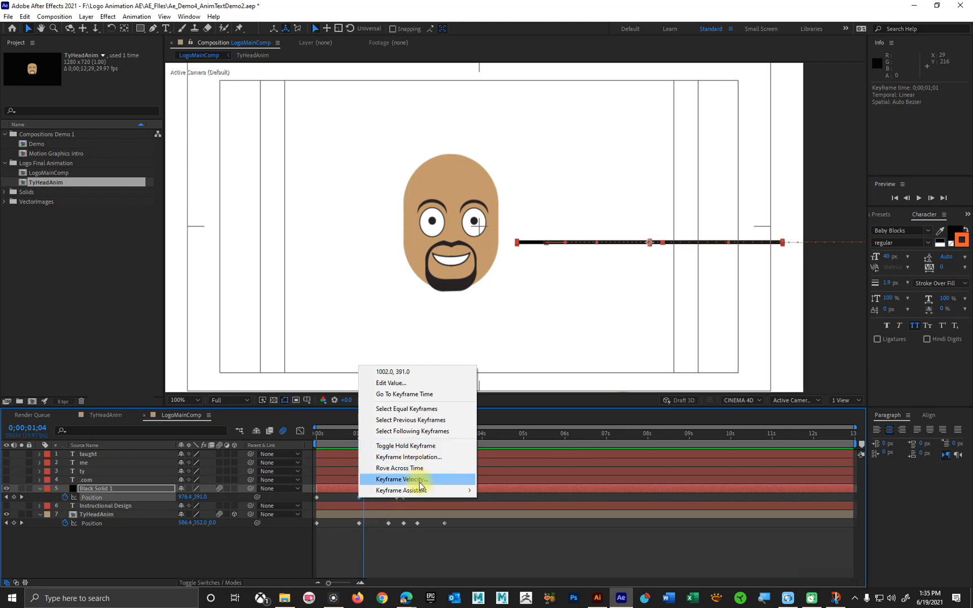
pyautogui.click(396, 549)
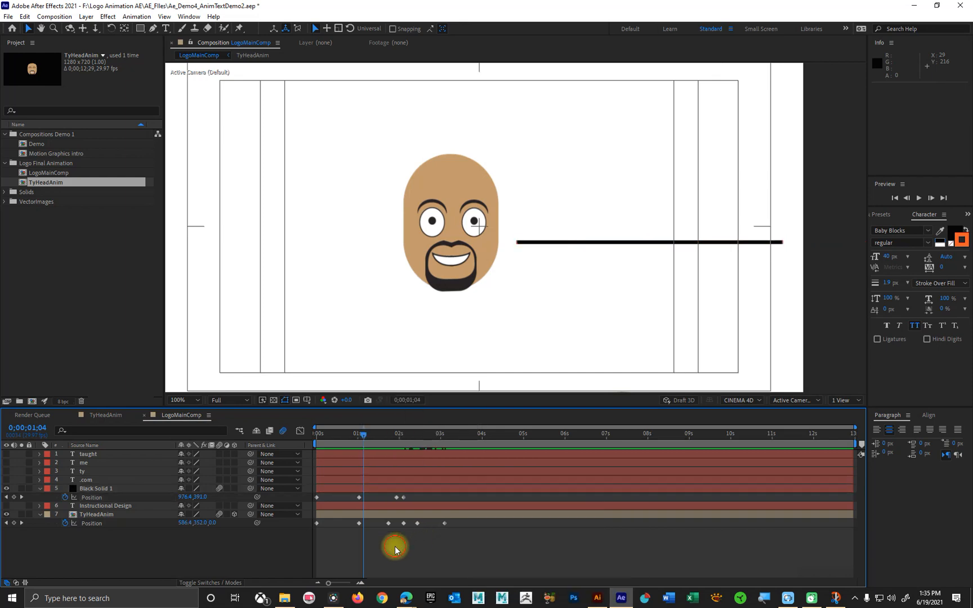
pyautogui.click(359, 498)
pyautogui.hotkey('ctrl', 'c')
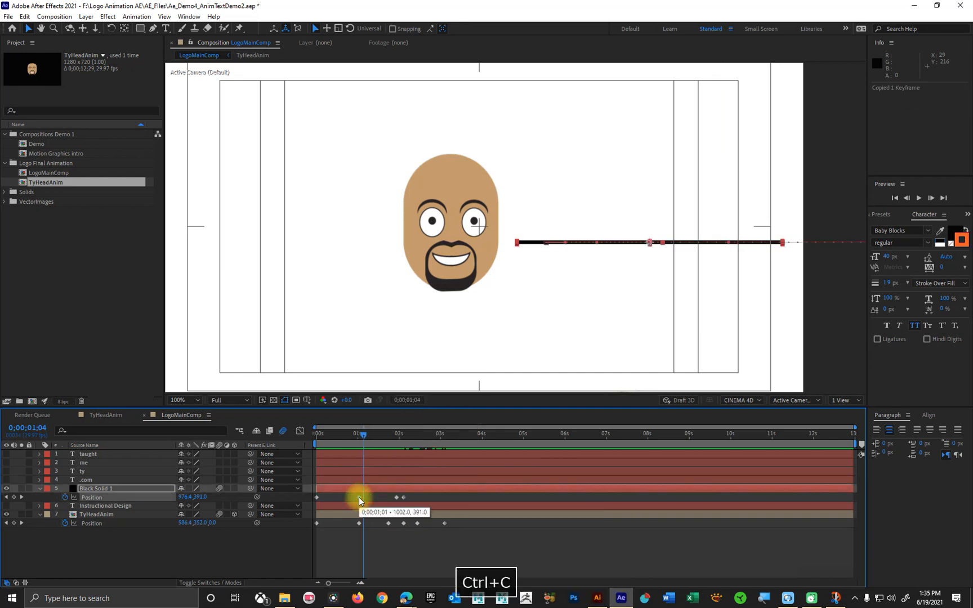
pyautogui.hotkey('ctrl', 'v')
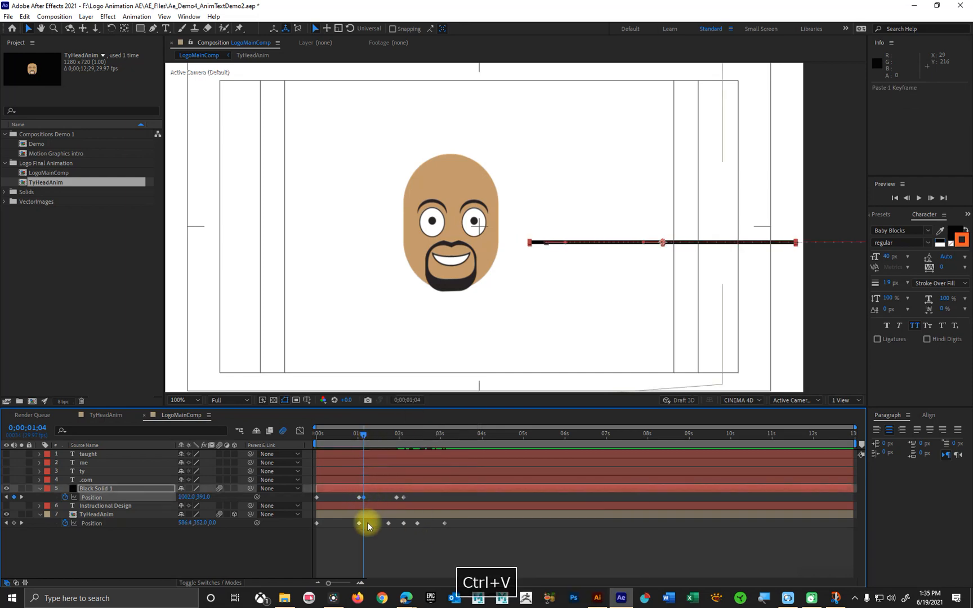
pyautogui.hotkey('ctrl', 'z')
# Try copying the 0;00;01;01 Position keyframes of TyHeadAnim and Black Solid 1 together and pasting them at 0;00;01;04, and undo the paste.
pyautogui.moveTo(365, 538); pyautogui.dragTo(353, 489)
pyautogui.click(367, 537)
pyautogui.click(359, 523)
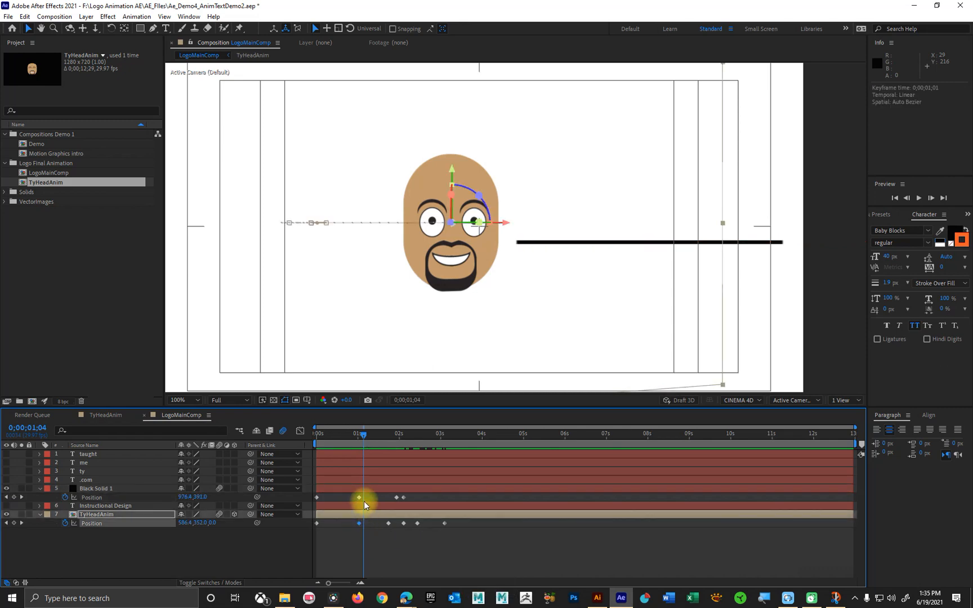
pyautogui.keyDown('shift'); pyautogui.click(360, 497); pyautogui.keyUp('shift')
pyautogui.hotkey('ctrl', 'c')
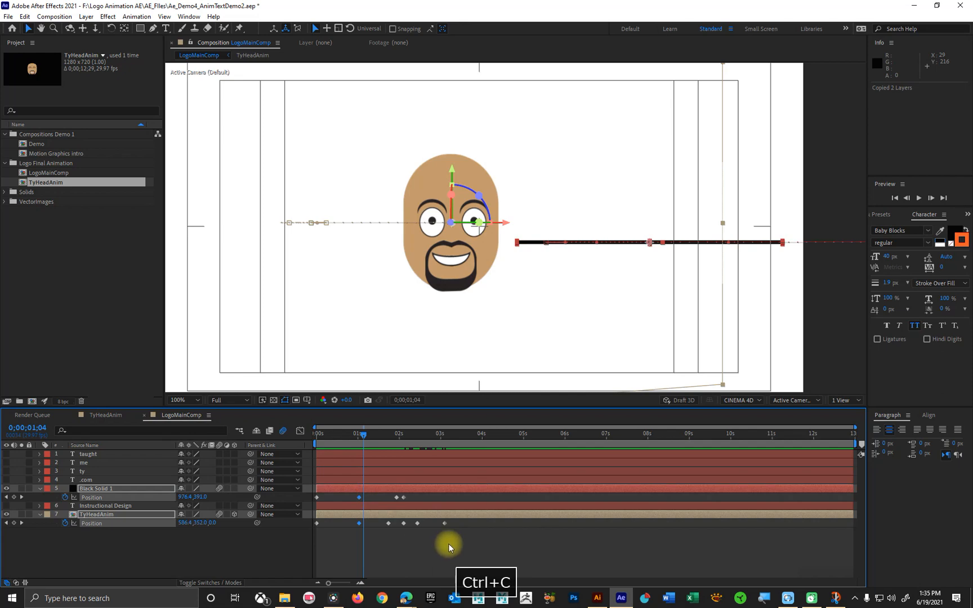
pyautogui.hotkey('ctrl', 'v')
pyautogui.hotkey('ctrl', 'z')
pyautogui.click(368, 532)
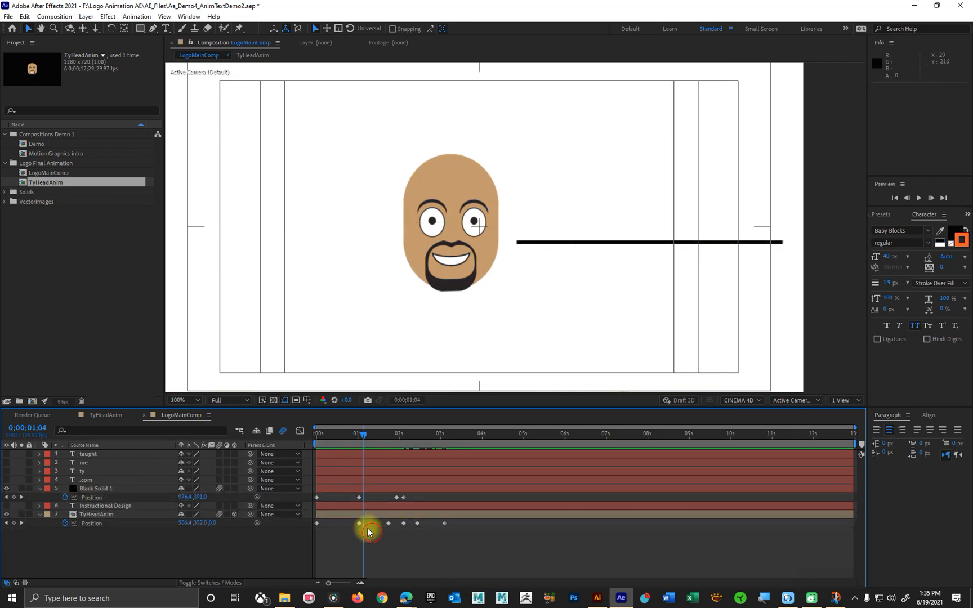
# Duplicate the 0;00;01;01 Position keyframe of Black Solid 1 and that of TyHeadAnim separately at 0;00;01;04.
pyautogui.click(359, 497)
pyautogui.hotkey('ctrl', 'c')
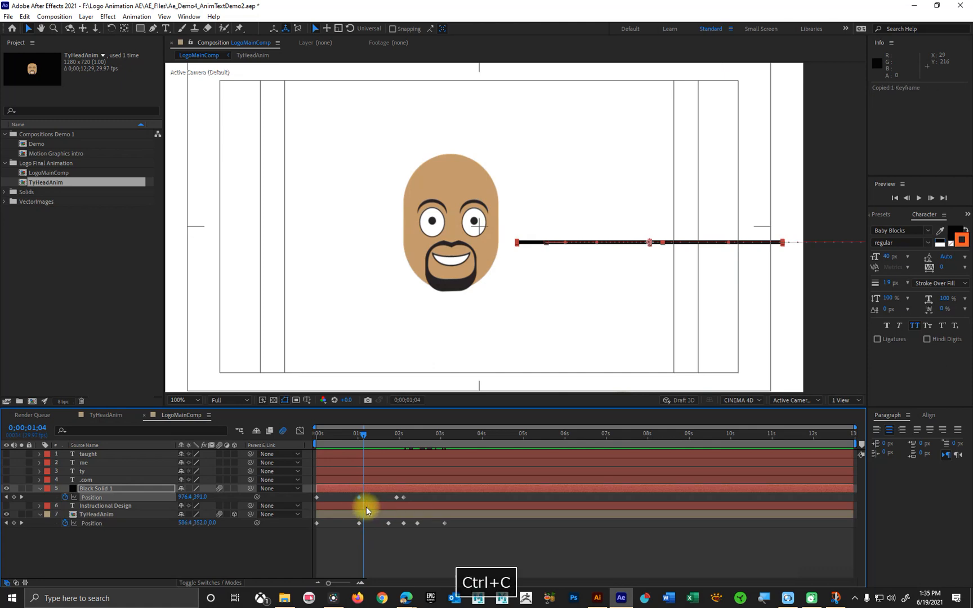
pyautogui.hotkey('ctrl', 'v')
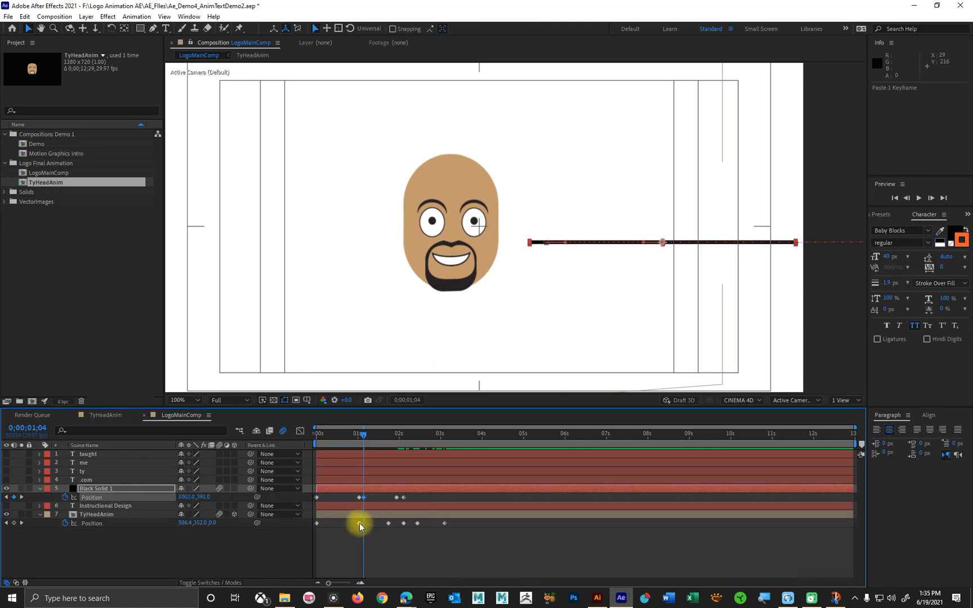
pyautogui.click(359, 523)
pyautogui.hotkey('ctrl', 'c')
pyautogui.hotkey('ctrl', 'v')
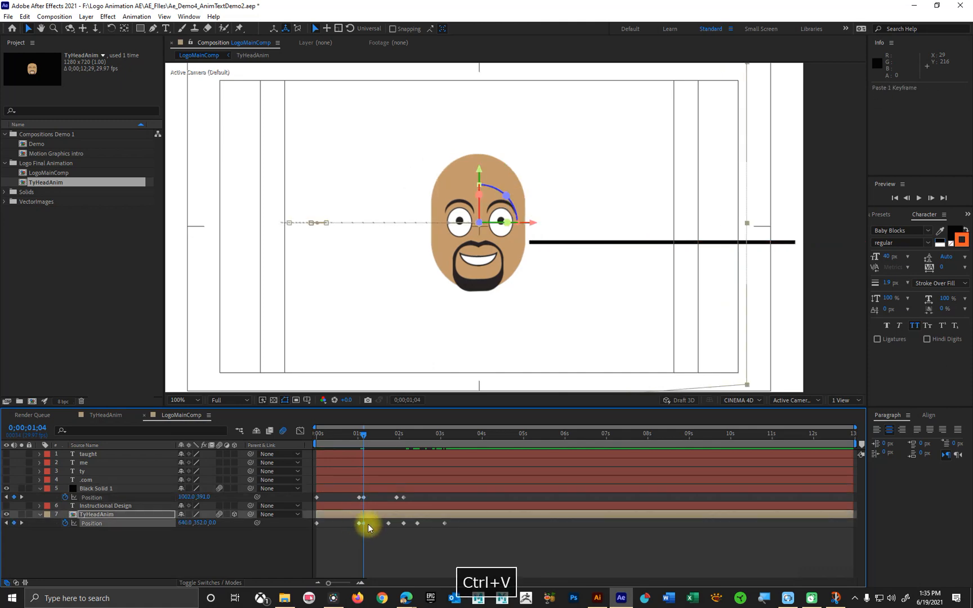
# Move the duplicated Position keyframes of Black Solid 1 and TyHeadAnim together a few frames past 0;00;01;04 to lengthen the hold.
pyautogui.click(363, 499)
pyautogui.click(363, 497)
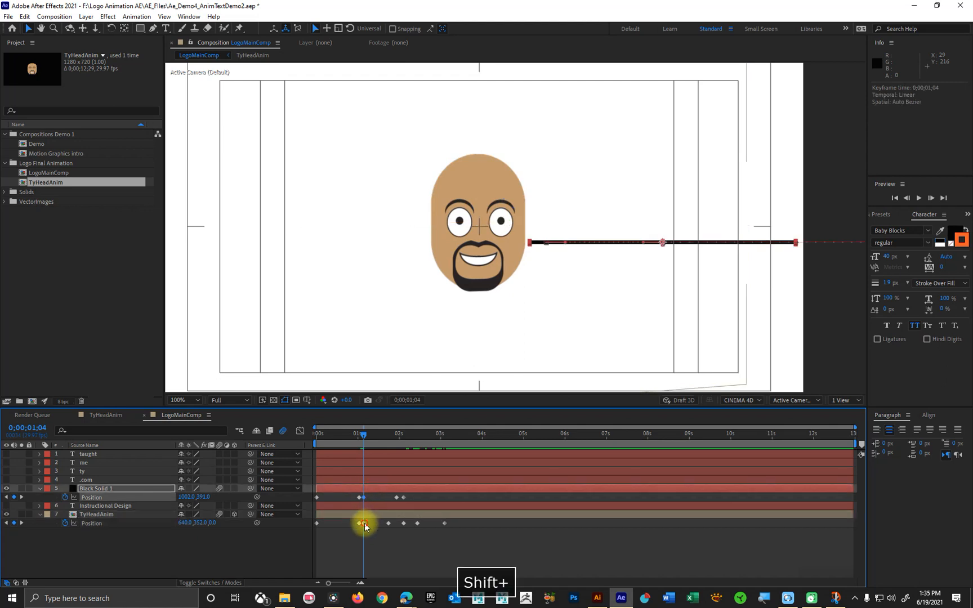
pyautogui.keyDown('shift'); pyautogui.click(364, 524); pyautogui.keyUp('shift')
# Play the composition from the beginning and again from 0;00;00;15 to check the hold before the line pushes the head.
pyautogui.moveTo(365, 436); pyautogui.dragTo(313, 435)
pyautogui.press('space')
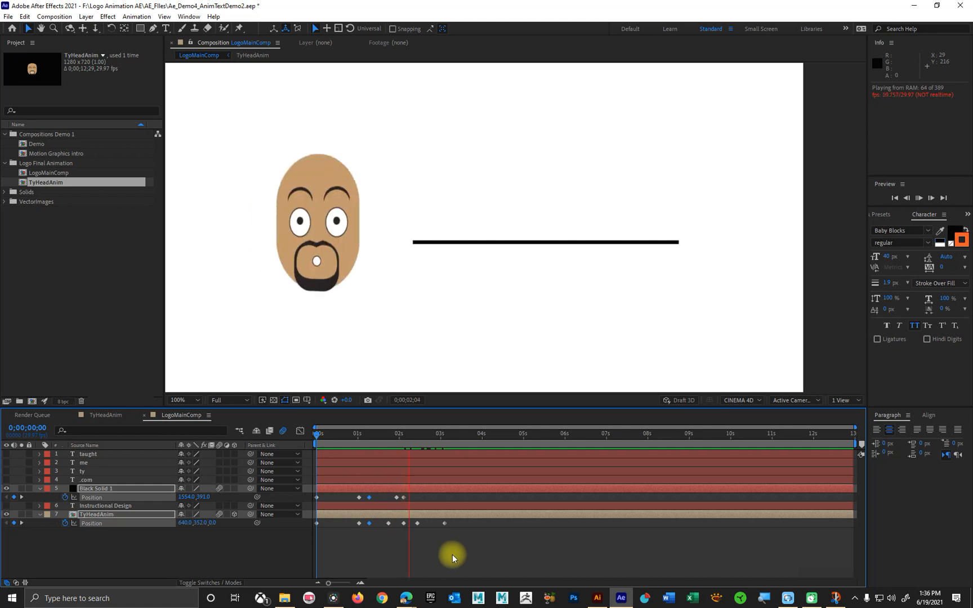
pyautogui.press('space')
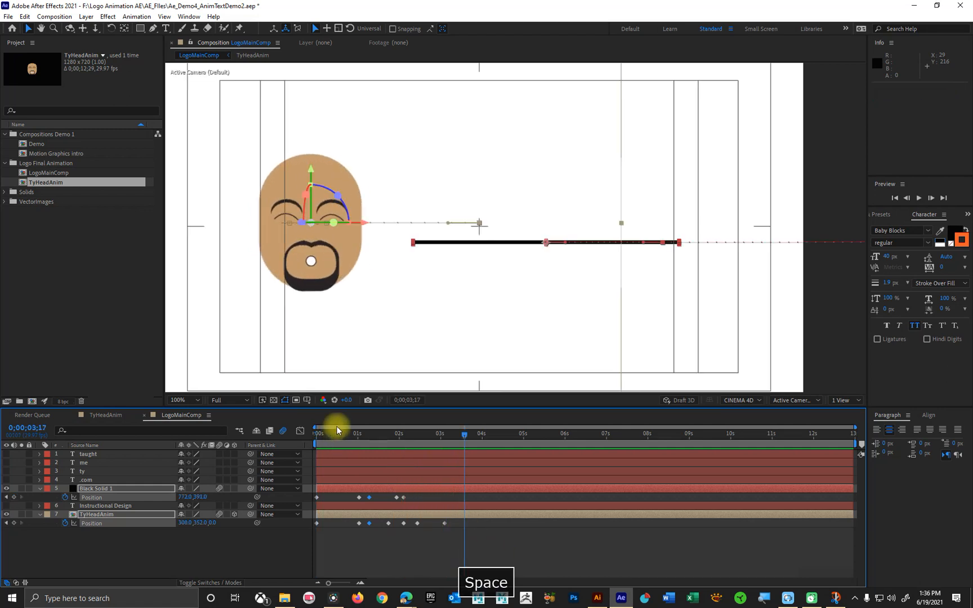
pyautogui.click(336, 430)
pyautogui.press('space')
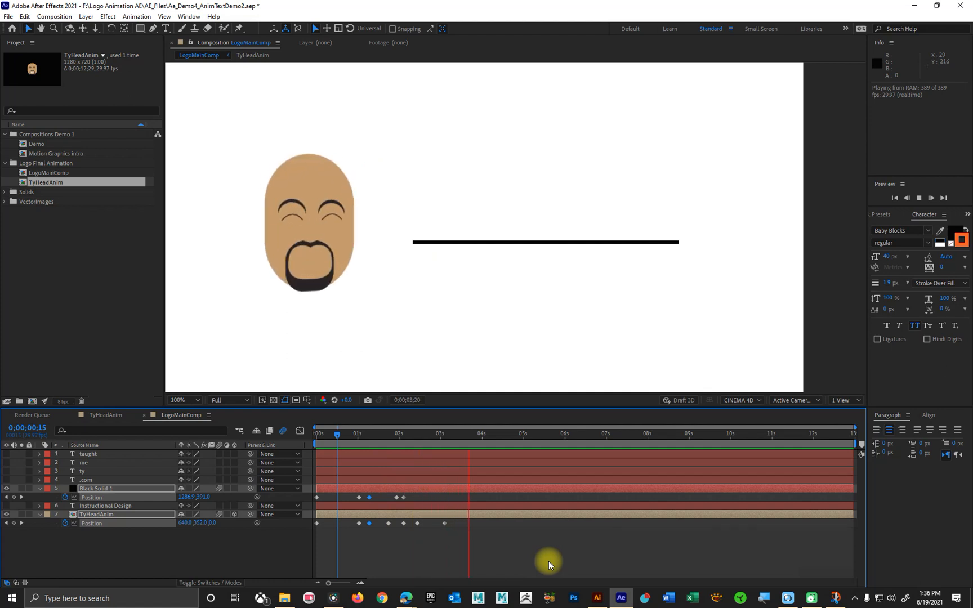
pyautogui.press('space')
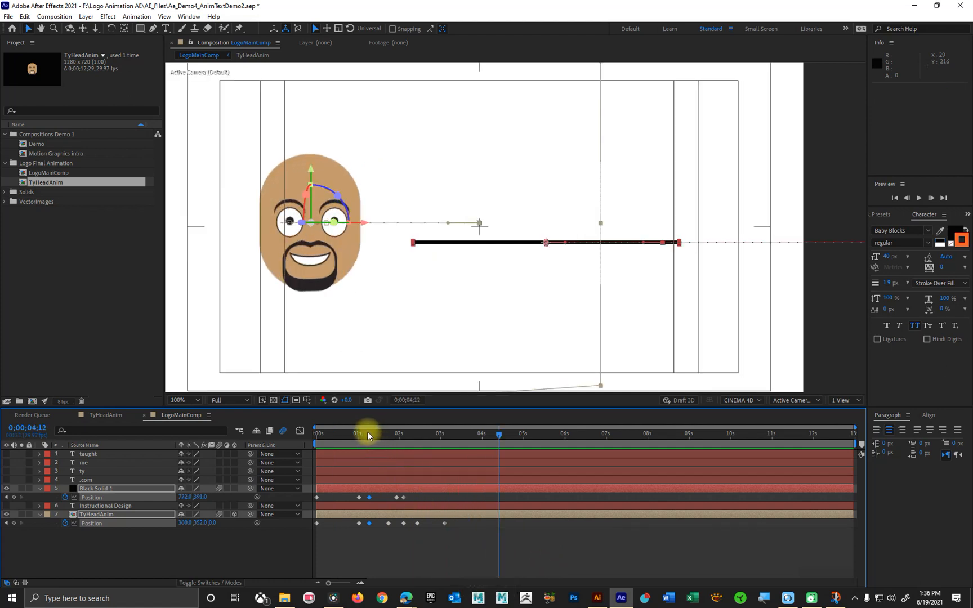
# Start Scale keyframing on Black Solid 1 and TyHeadAnim at 0;00;01;01.
pyautogui.moveTo(367, 432)
pyautogui.mouseDown()
pyautogui.moveTo(351, 444)
pyautogui.moveTo(363, 446)
pyautogui.mouseUp()
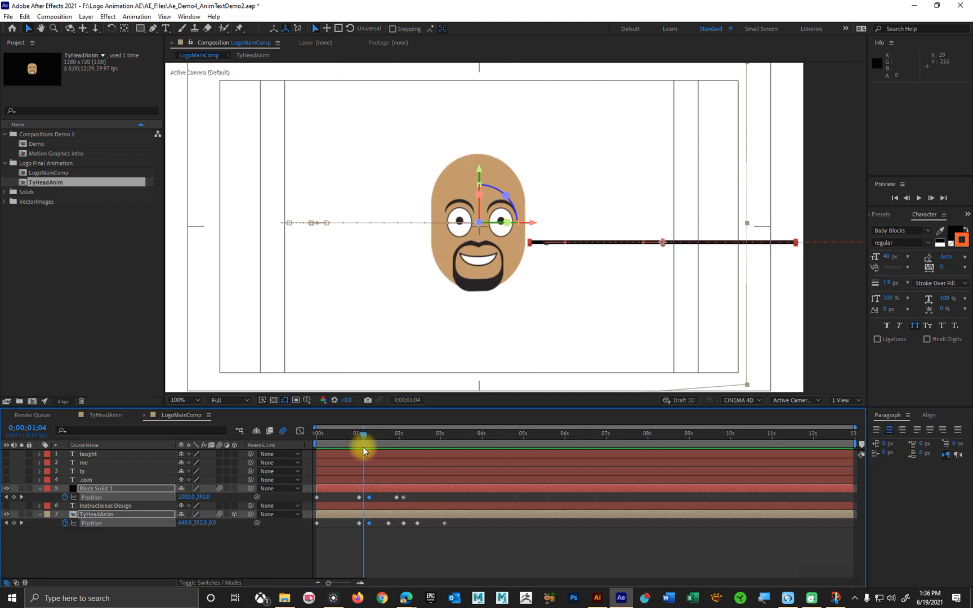
pyautogui.moveTo(363, 446); pyautogui.dragTo(361, 434)
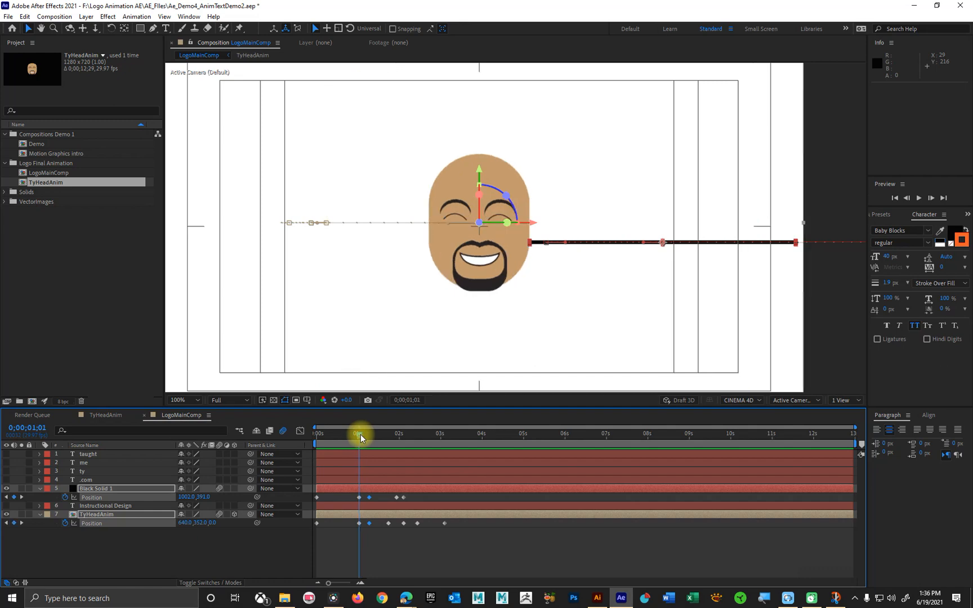
pyautogui.keyDown('ctrl'); pyautogui.click(118, 516); pyautogui.keyUp('ctrl')
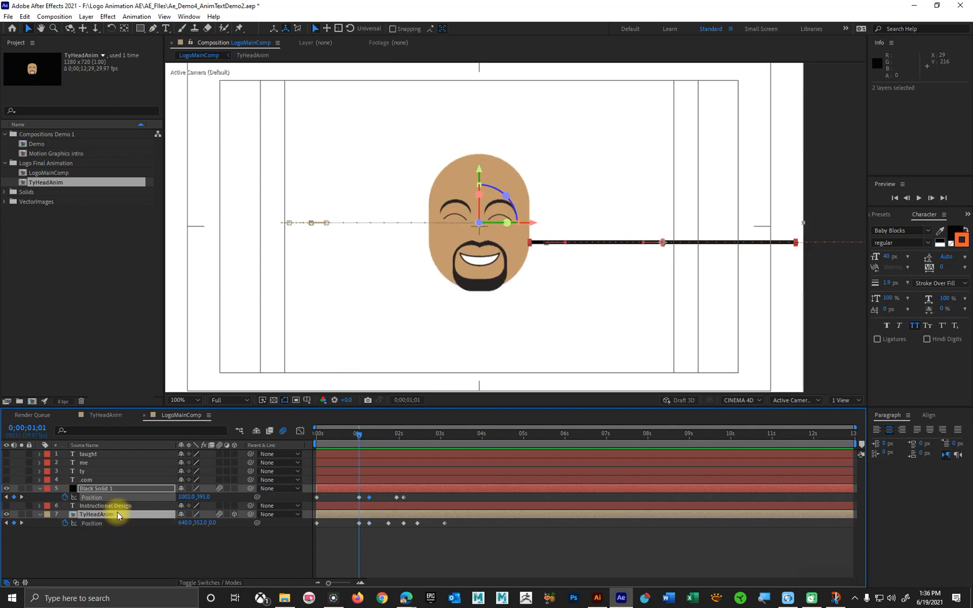
pyautogui.press('s')
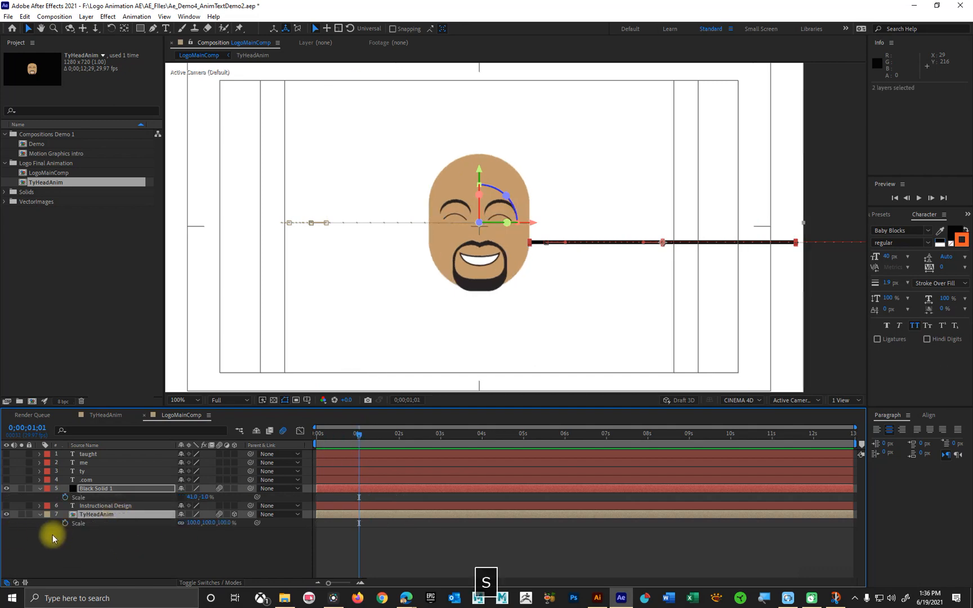
pyautogui.click(65, 524)
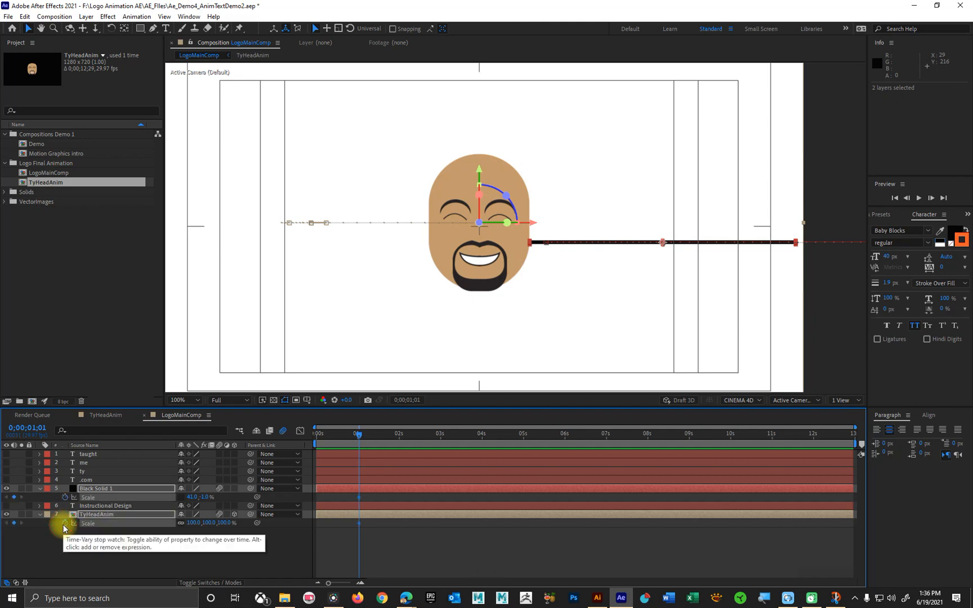
# Show both the Position and Scale properties for the layers from Black Solid 1 through TyHeadAnim.
pyautogui.click(128, 489)
pyautogui.keyDown('shift'); pyautogui.click(130, 515); pyautogui.keyUp('shift')
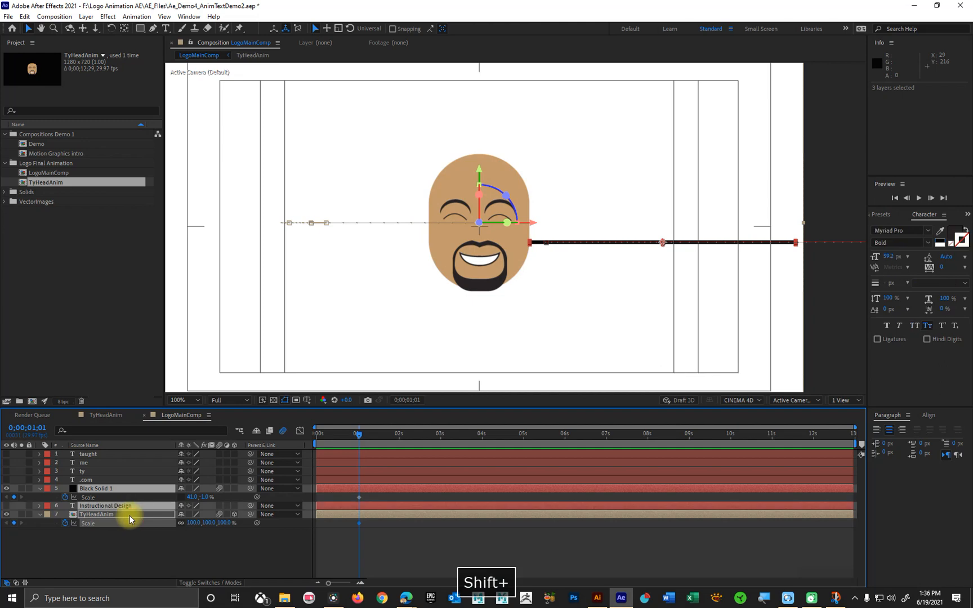
pyautogui.press('p')
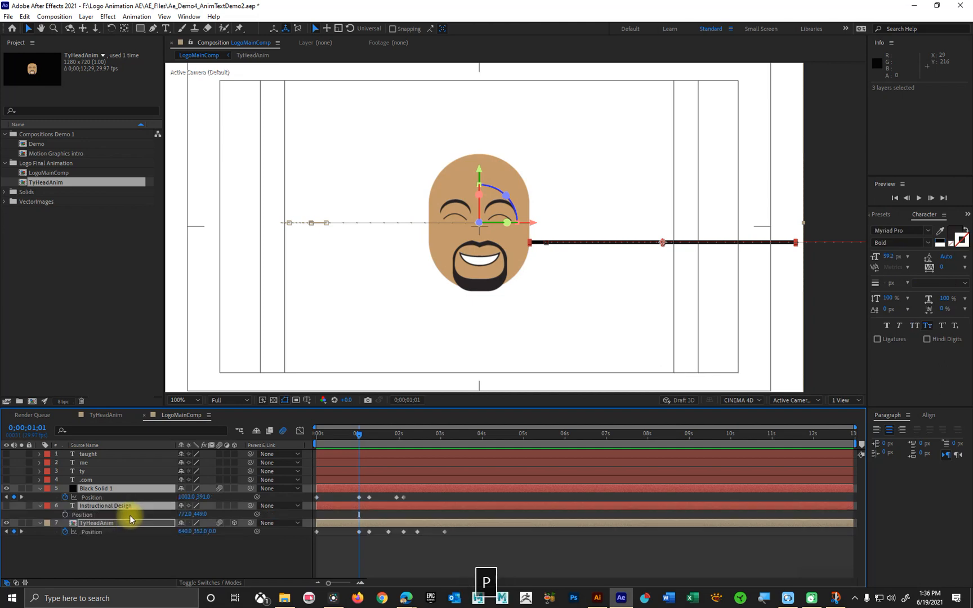
pyautogui.hotkey('shift', 's')
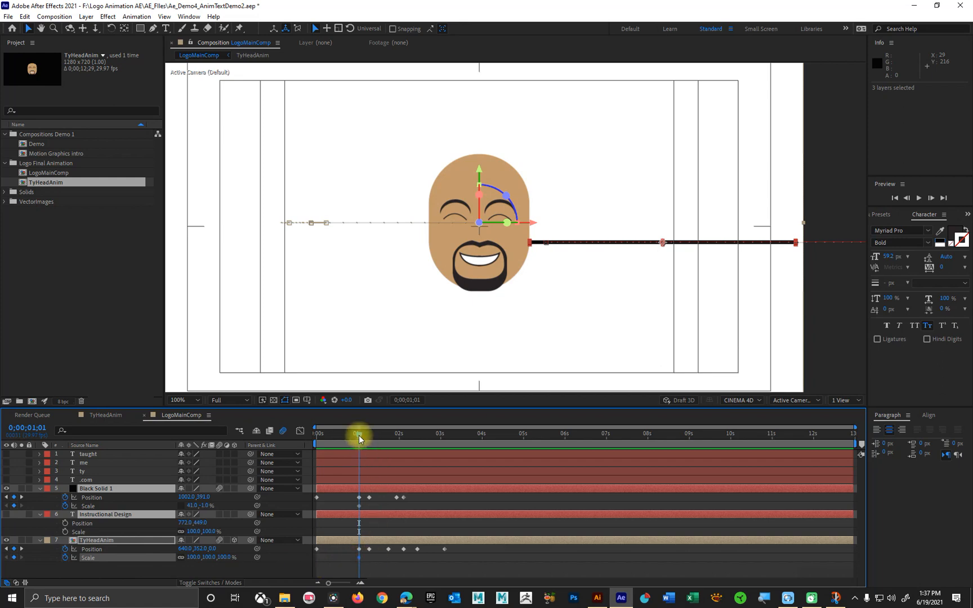
# Add a TyHeadAnim Scale keyframe at 0;00;01;12, and stretch only its Y scale to about 128% at 0;00;01;07.
pyautogui.moveTo(358, 436); pyautogui.dragTo(373, 438)
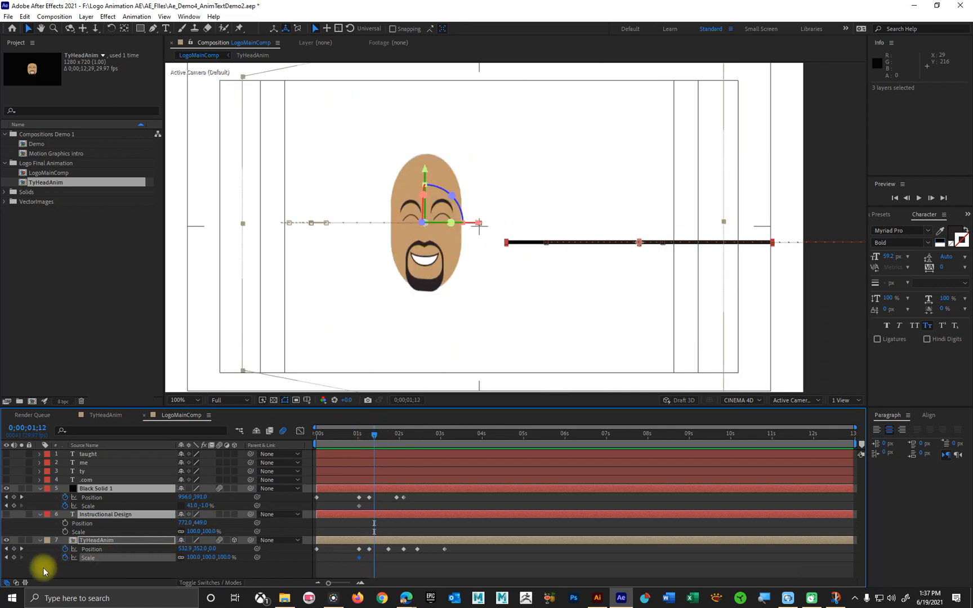
pyautogui.click(14, 558)
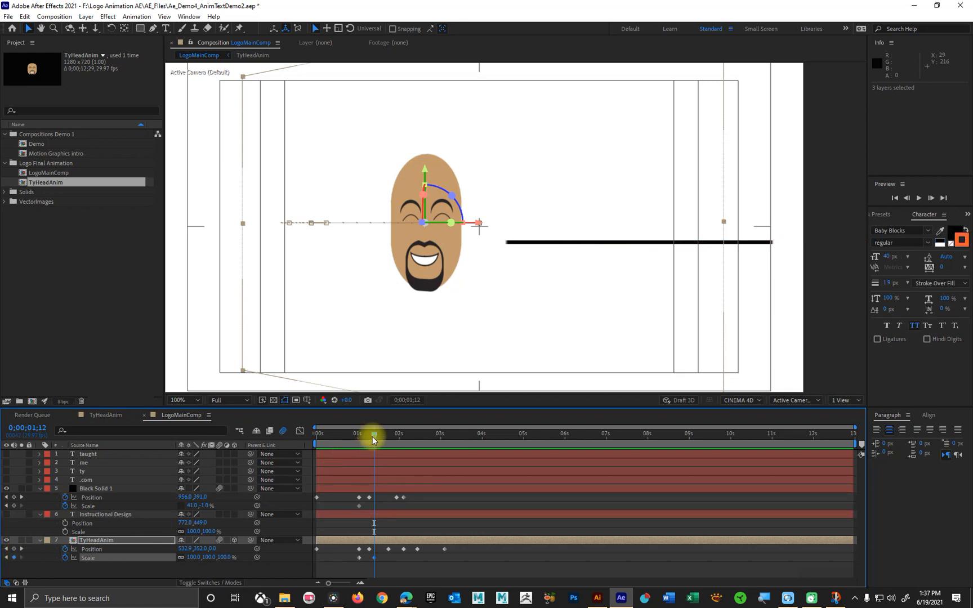
pyautogui.moveTo(373, 436); pyautogui.dragTo(367, 436)
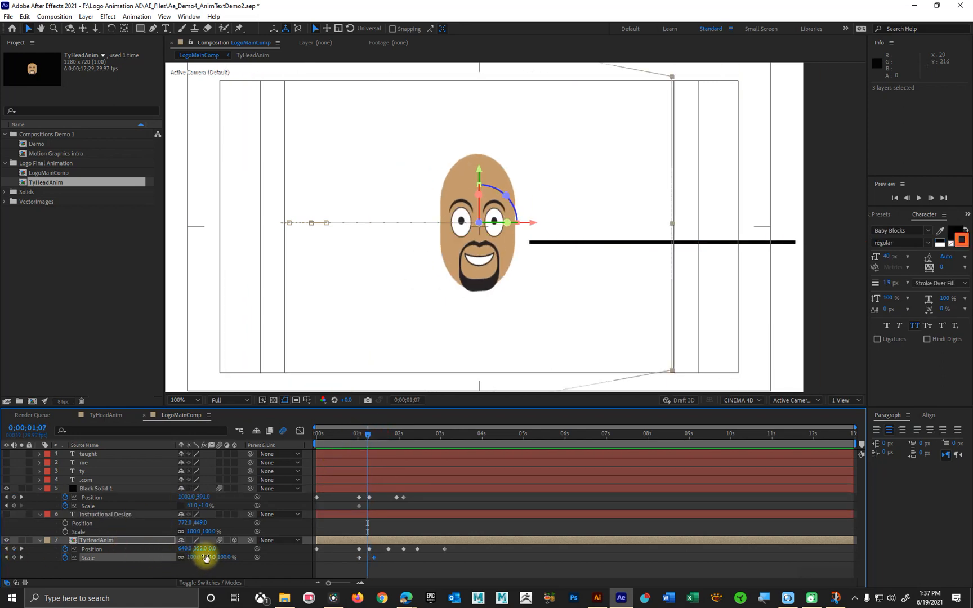
pyautogui.moveTo(207, 559); pyautogui.dragTo(213, 561)
pyautogui.hotkey('ctrl', 'z')
pyautogui.hotkey('ctrl', 'z')
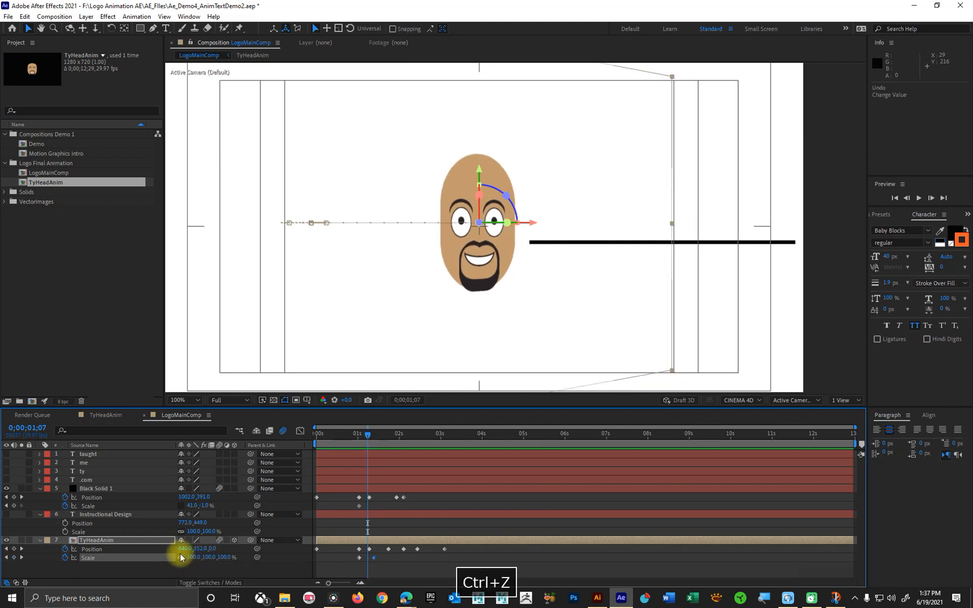
pyautogui.moveTo(208, 561); pyautogui.dragTo(222, 557)
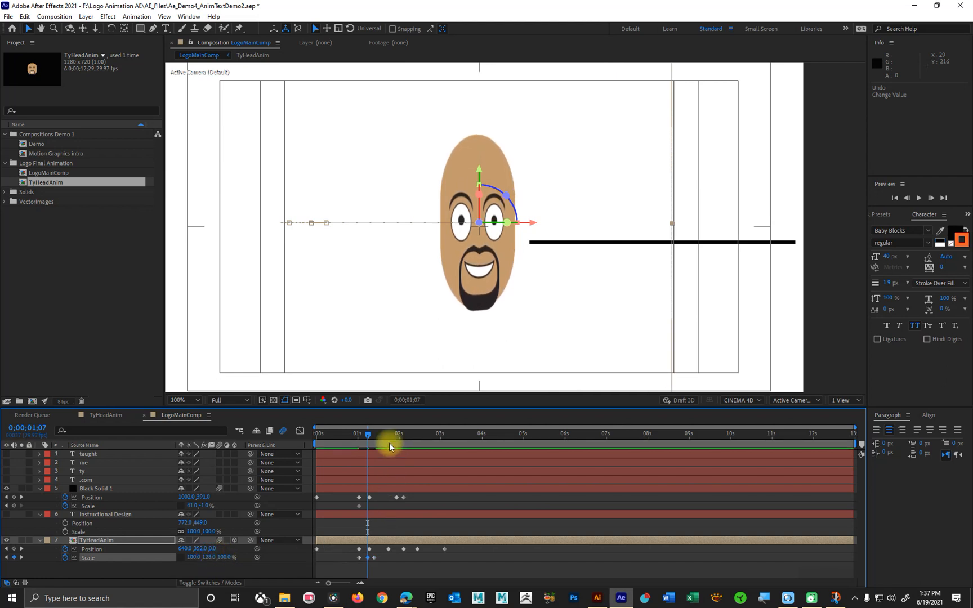
# Play the animation from 0;00;00;15 and scrub on to 0;00;04;10 to check the head's stretch and rebound.
pyautogui.moveTo(367, 434); pyautogui.dragTo(336, 444)
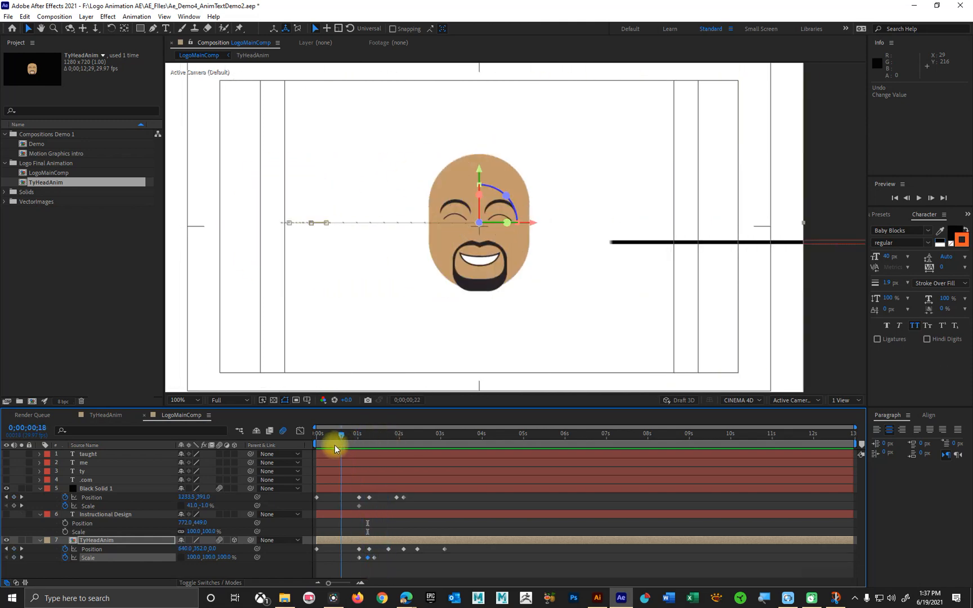
pyautogui.press('space')
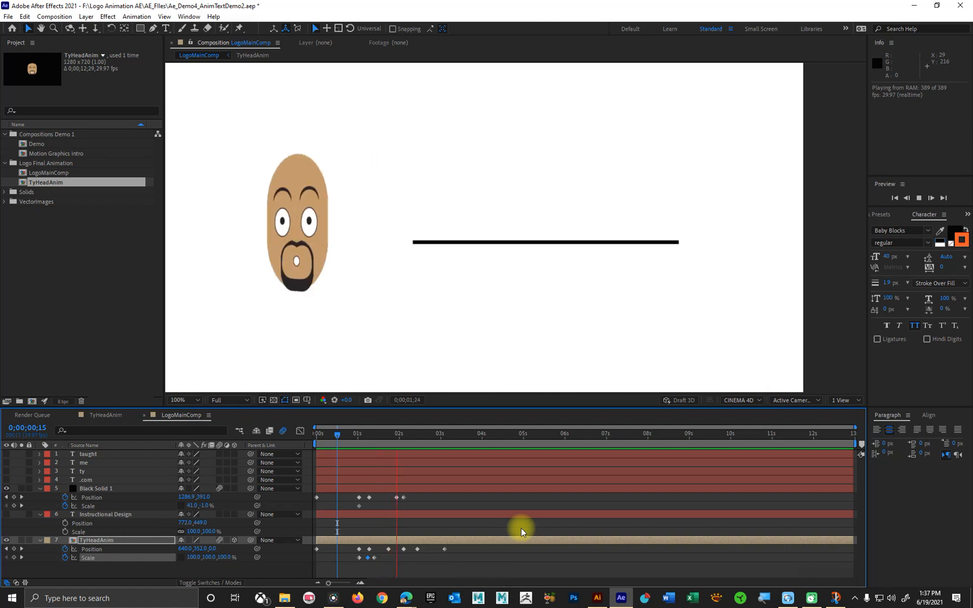
pyautogui.press('space')
pyautogui.moveTo(409, 442); pyautogui.dragTo(496, 434)
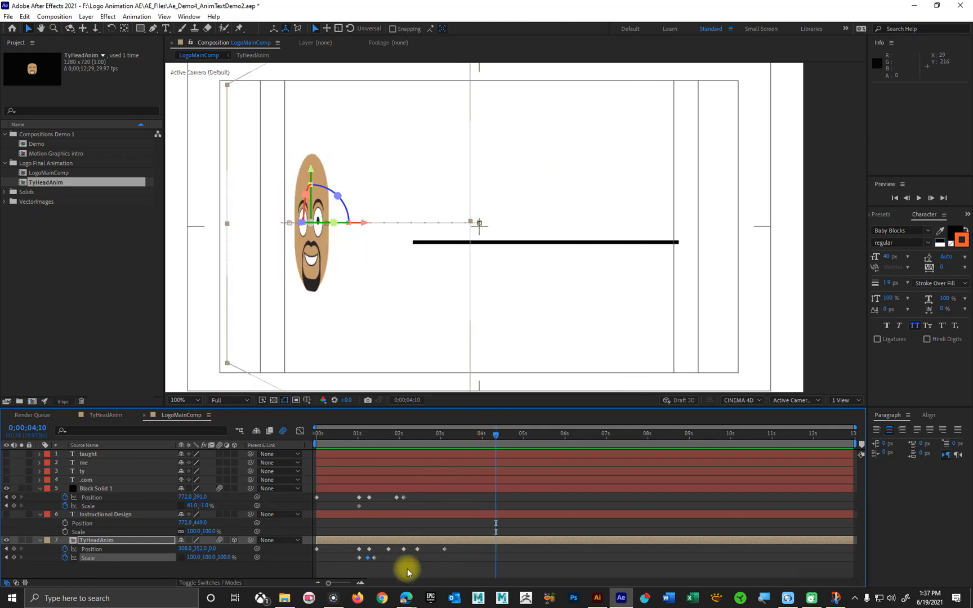
# Move TyHeadAnim's last Position keyframe to 0;00;03;20 and scrub through the settling motion.
pyautogui.moveTo(443, 550); pyautogui.dragTo(468, 549)
pyautogui.moveTo(496, 434); pyautogui.dragTo(524, 448)
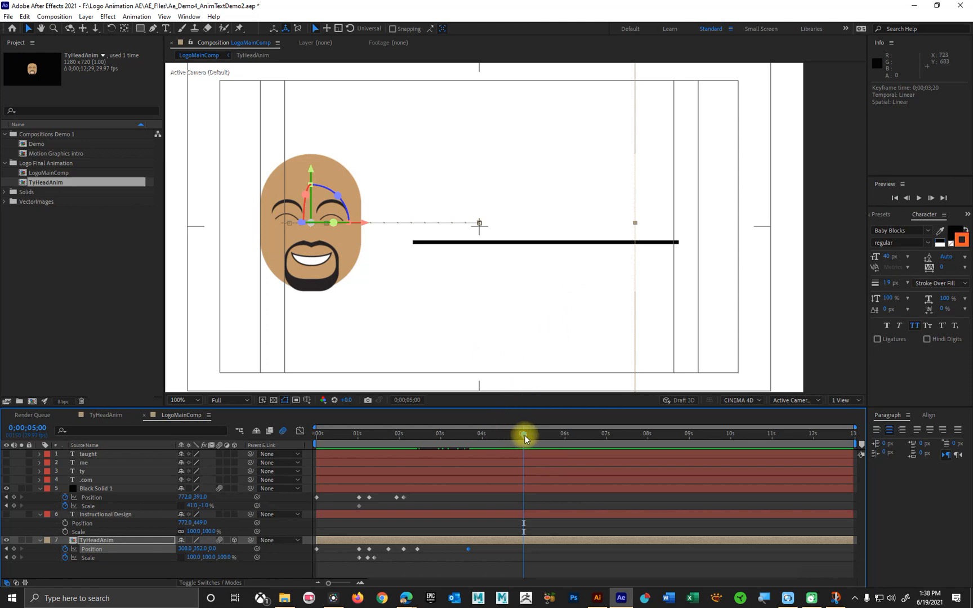
pyautogui.moveTo(522, 436); pyautogui.dragTo(386, 446)
# Set Black Solid 1's X position to 732 at 0;00;01;28 so the line overshoots its final place.
pyautogui.moveTo(379, 452); pyautogui.dragTo(397, 435)
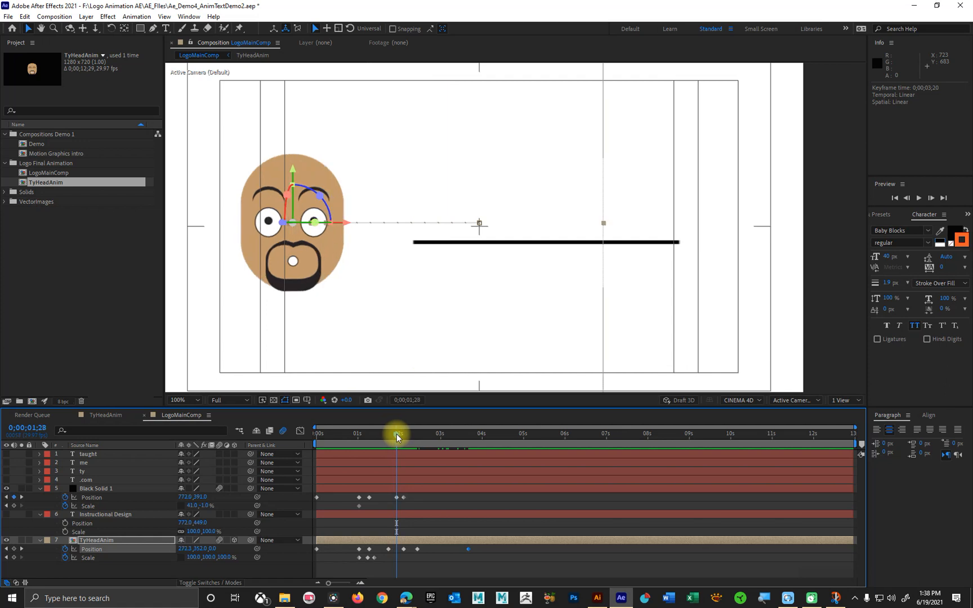
pyautogui.click(110, 490)
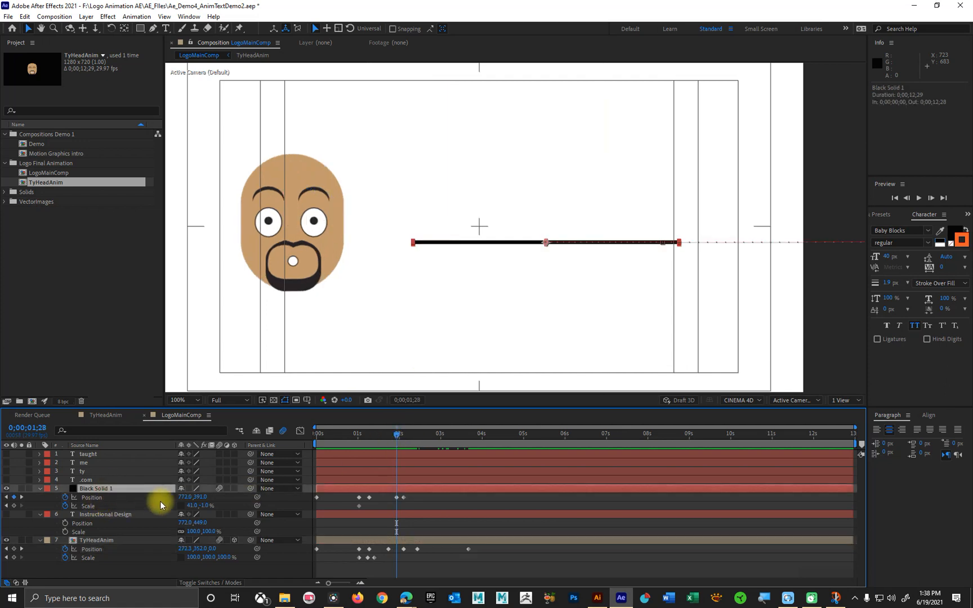
pyautogui.moveTo(180, 497); pyautogui.dragTo(156, 496)
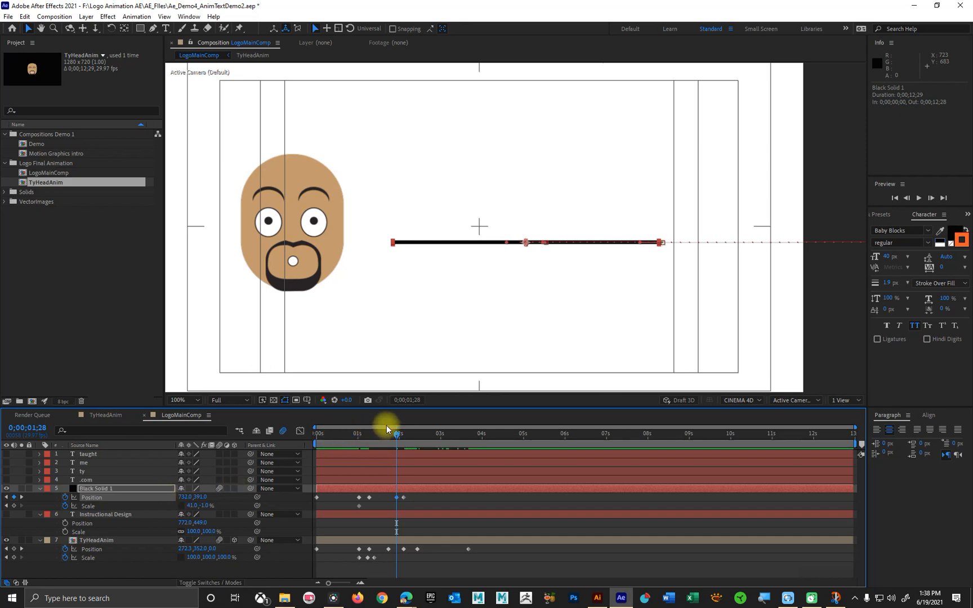
# Move Black Solid 1's last Position keyframe to about 0;00;02;13 to slow the line's return.
pyautogui.moveTo(396, 434)
pyautogui.mouseDown()
pyautogui.moveTo(358, 435)
pyautogui.moveTo(410, 430)
pyautogui.mouseUp()
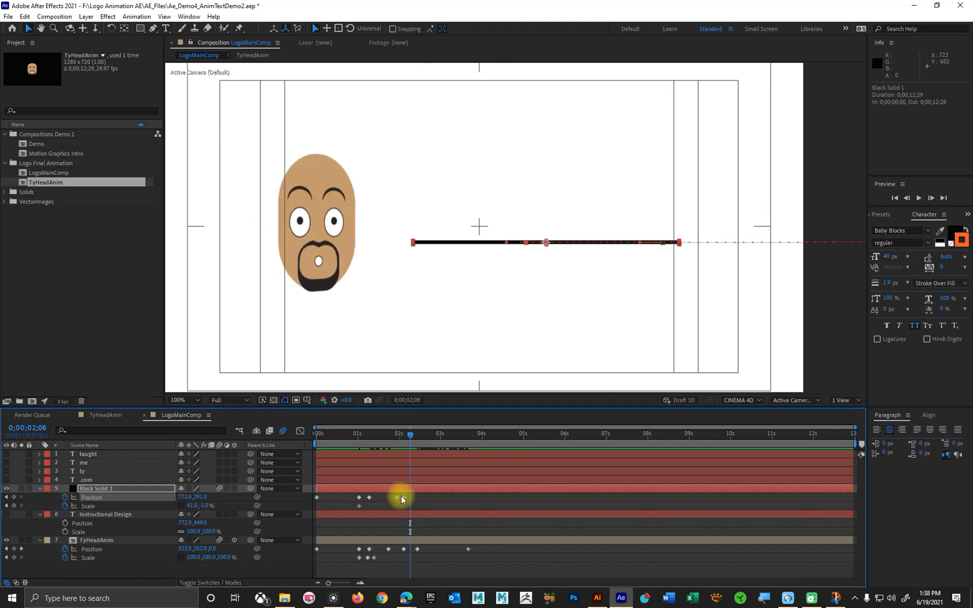
pyautogui.click(403, 497)
pyautogui.moveTo(403, 497); pyautogui.dragTo(417, 498)
# Play the animation from 0;00;00;25 and again from the beginning to check the line's overshoot against the head's rebound.
pyautogui.moveTo(403, 435); pyautogui.dragTo(347, 435)
pyautogui.press('space')
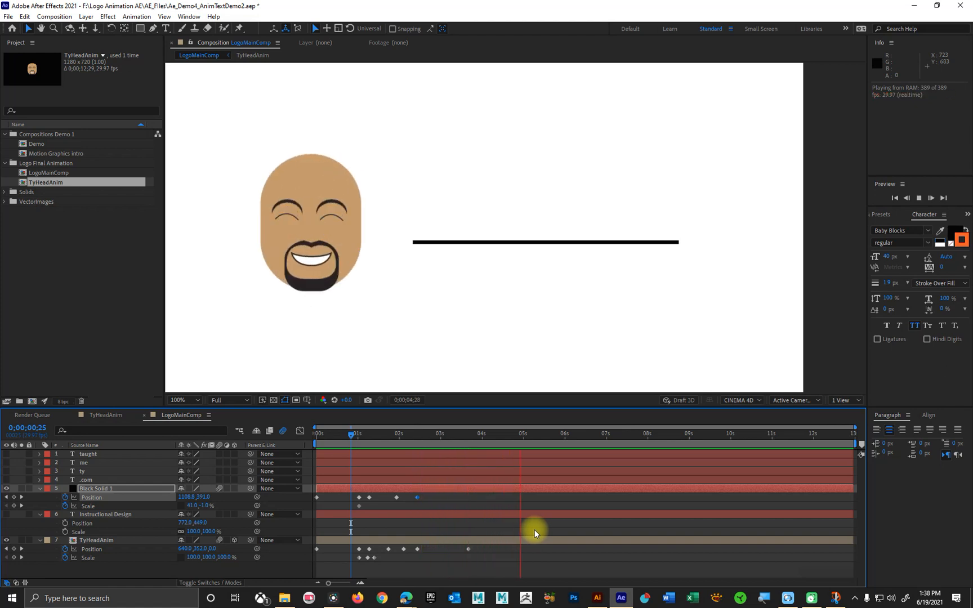
pyautogui.press('space')
pyautogui.press('space')
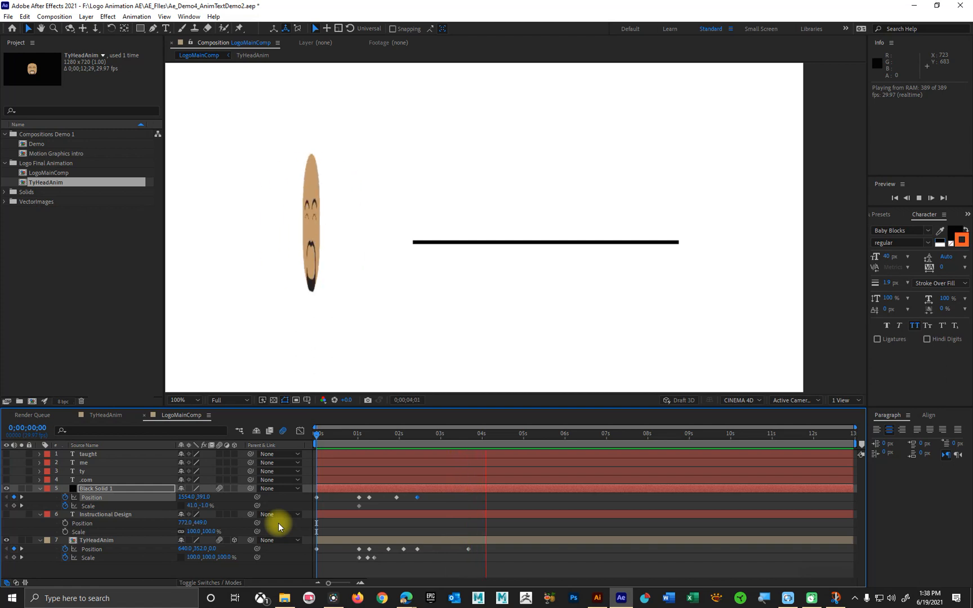
pyautogui.press('space')
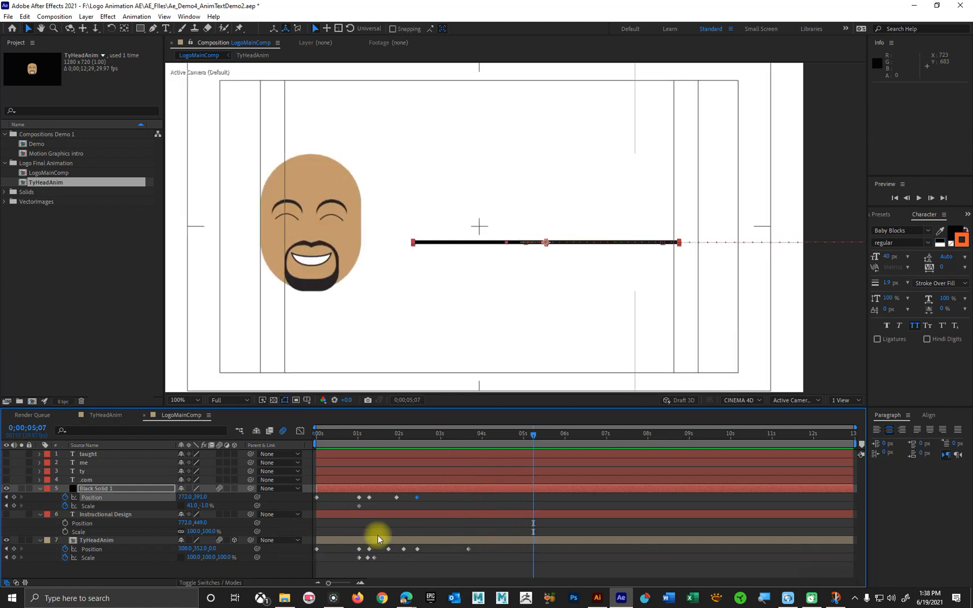
# Retime TyHeadAnim's overshoot and rebound by moving the Position keyframe to 0;00;02;07 and the one after it to about 0;00;02;21.
pyautogui.moveTo(398, 435)
pyautogui.mouseDown()
pyautogui.moveTo(380, 436)
pyautogui.moveTo(424, 439)
pyautogui.moveTo(411, 443)
pyautogui.mouseUp()
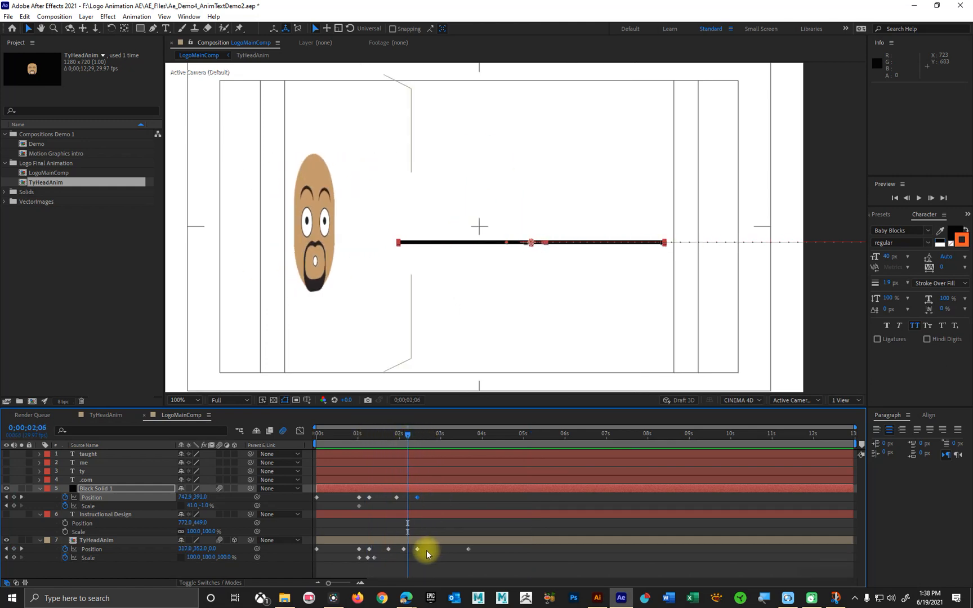
pyautogui.moveTo(418, 550)
pyautogui.mouseDown()
pyautogui.moveTo(428, 548)
pyautogui.moveTo(410, 547)
pyautogui.mouseUp()
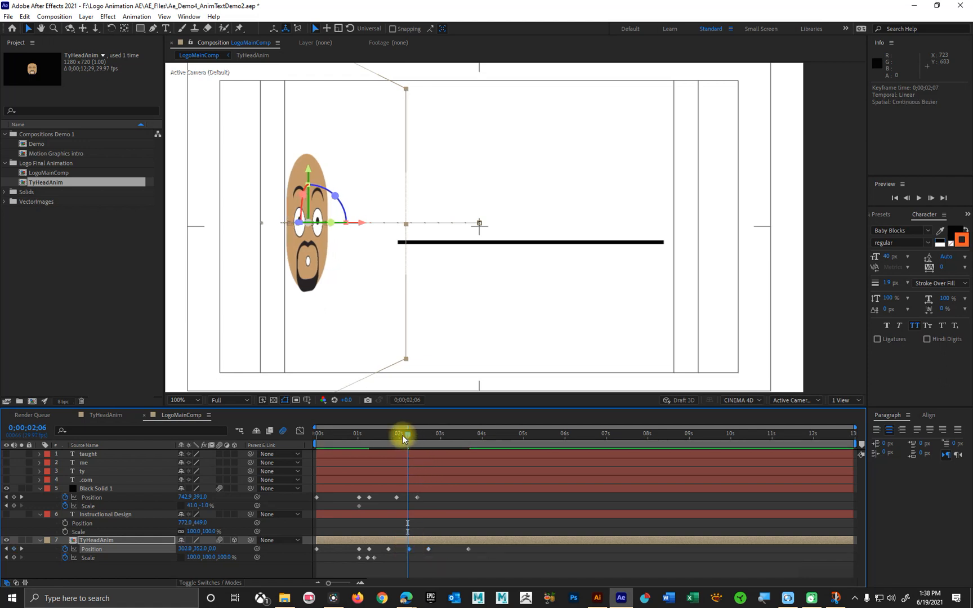
pyautogui.moveTo(403, 436); pyautogui.dragTo(533, 437)
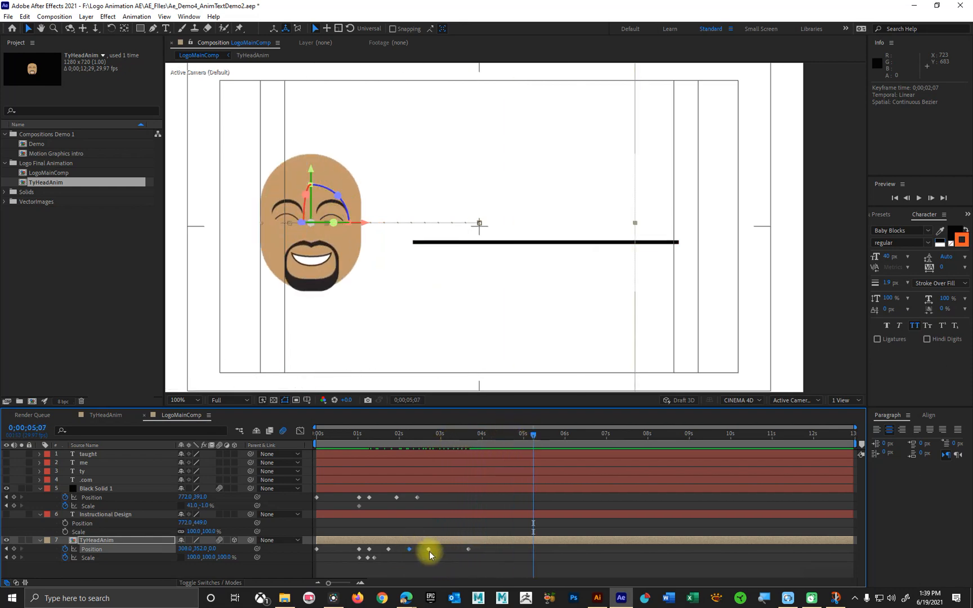
pyautogui.click(410, 548)
pyautogui.moveTo(536, 434)
pyautogui.mouseDown()
pyautogui.moveTo(397, 435)
pyautogui.moveTo(540, 439)
pyautogui.mouseUp()
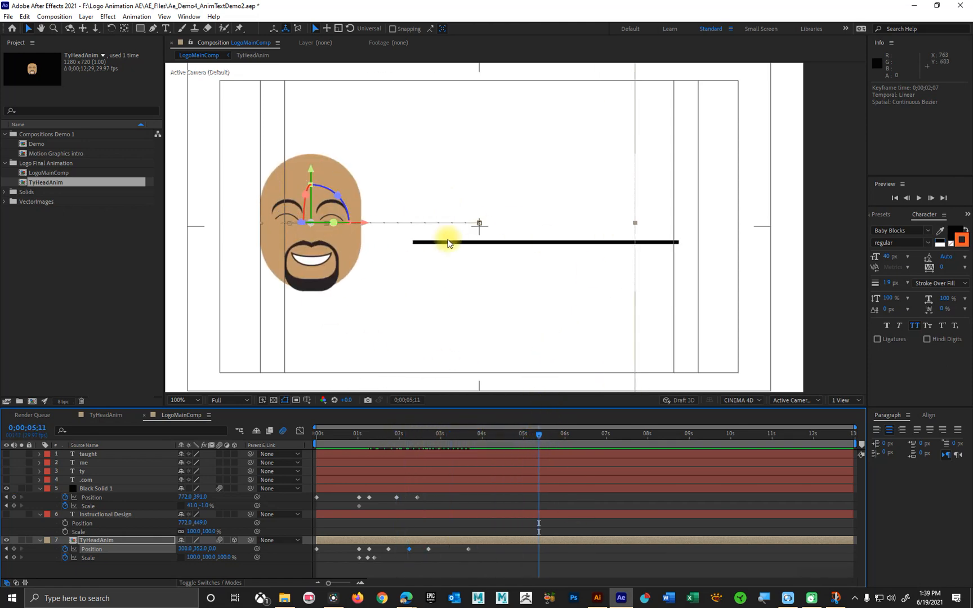